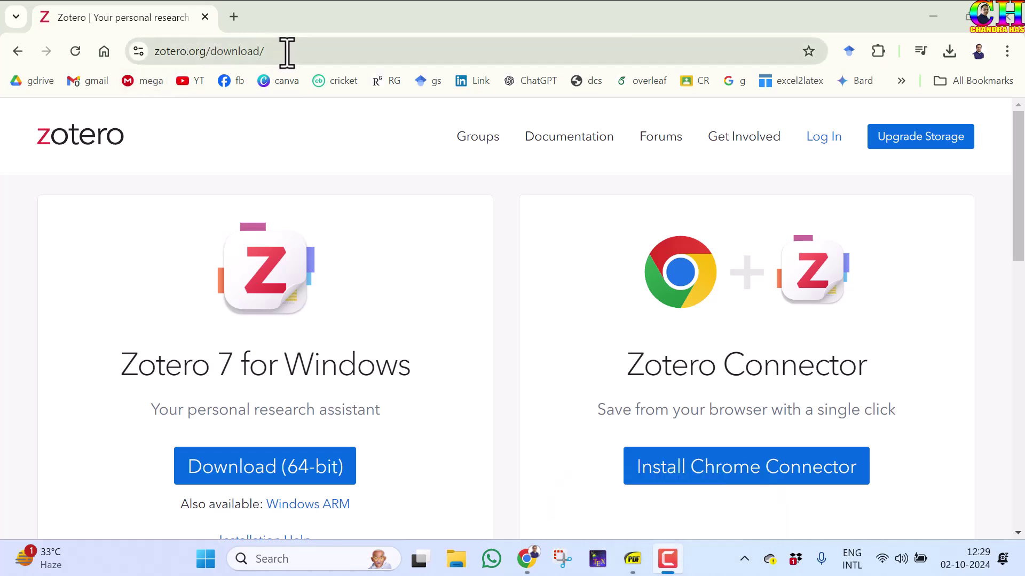
Download the Zotero 7 installer for Windows from the Zotero download page
left_click_drag(284, 52, 159, 52)
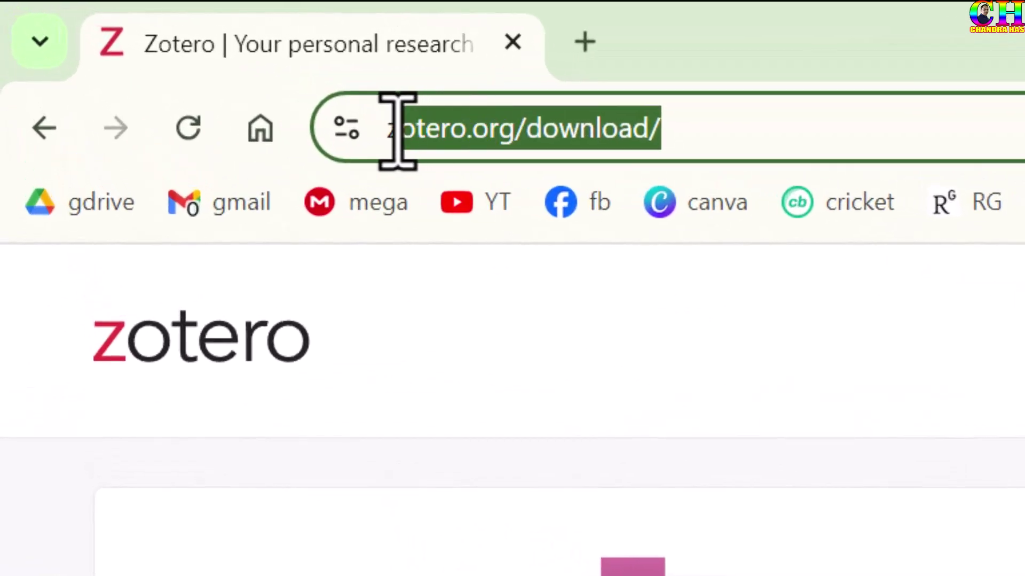
left_click_drag(398, 128, 378, 126)
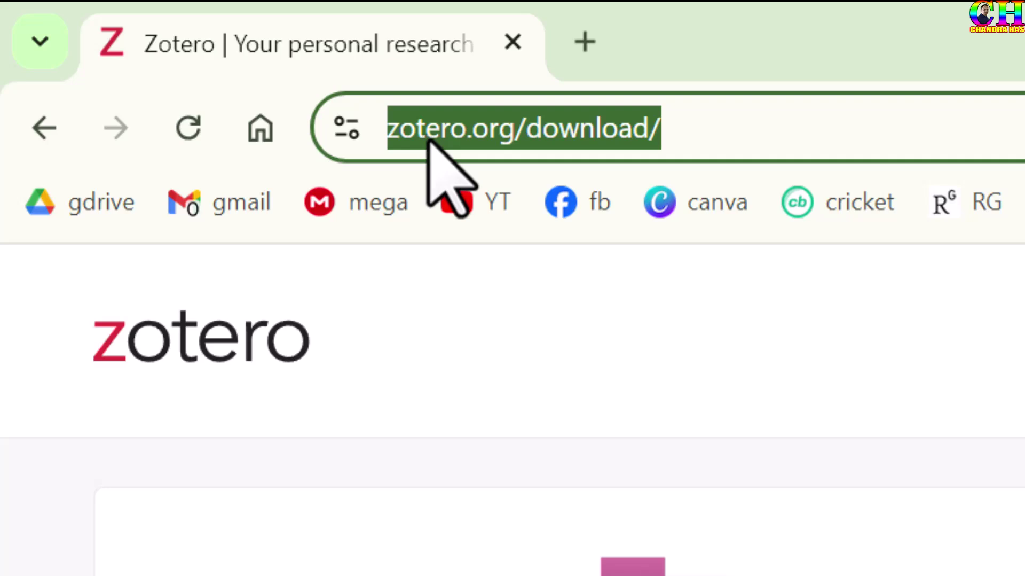
scroll(337, 434, "down", 2)
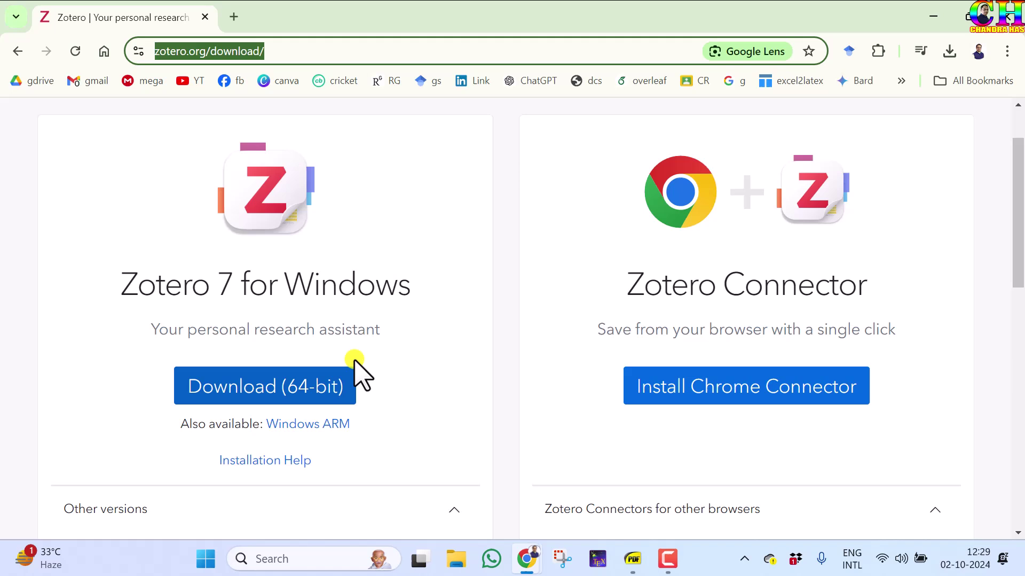
left_click(305, 380)
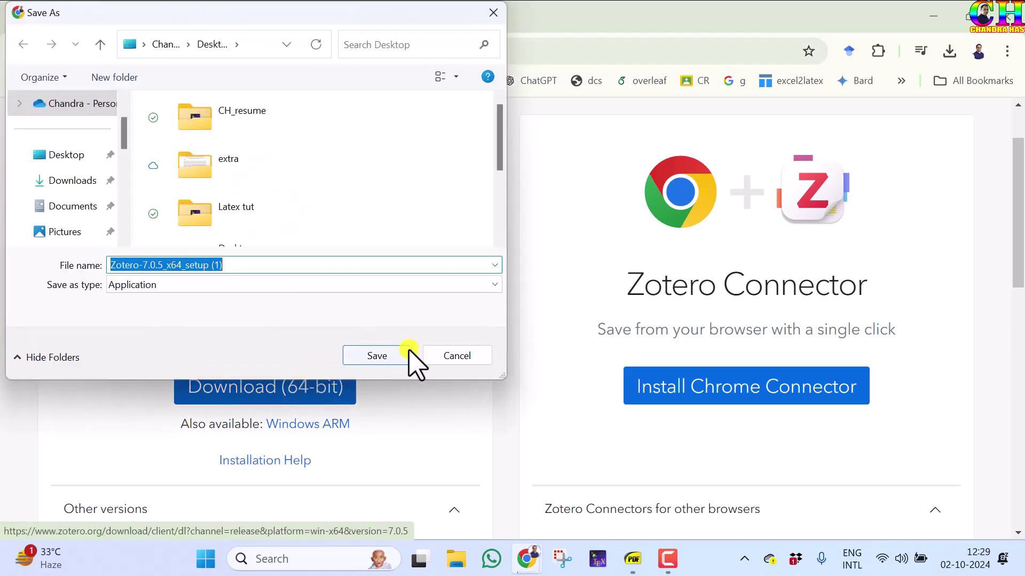
left_click(437, 355)
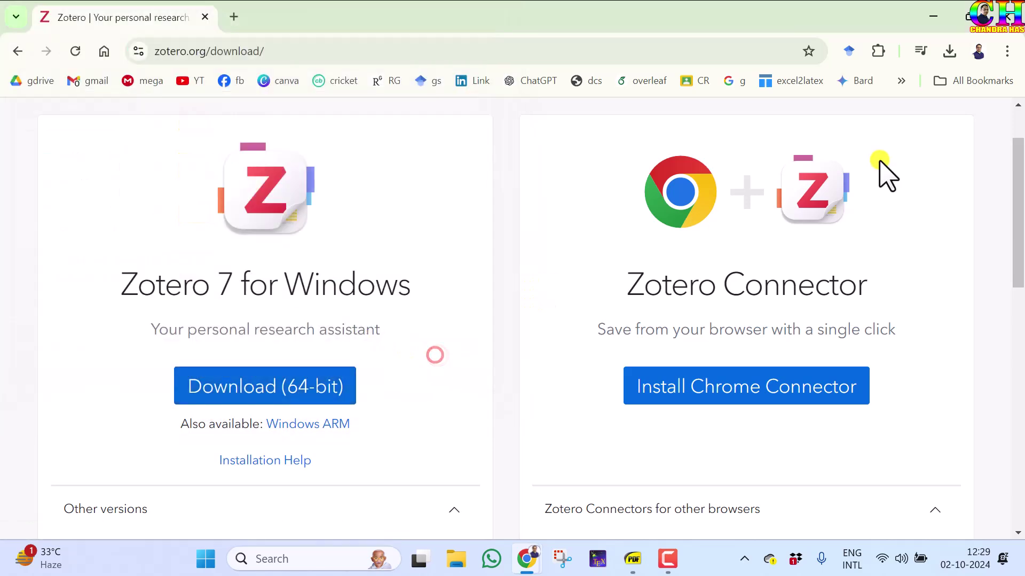
Install Zotero to C:\Program Files\Zotero with the Standard setup and launch it
left_click(934, 13)
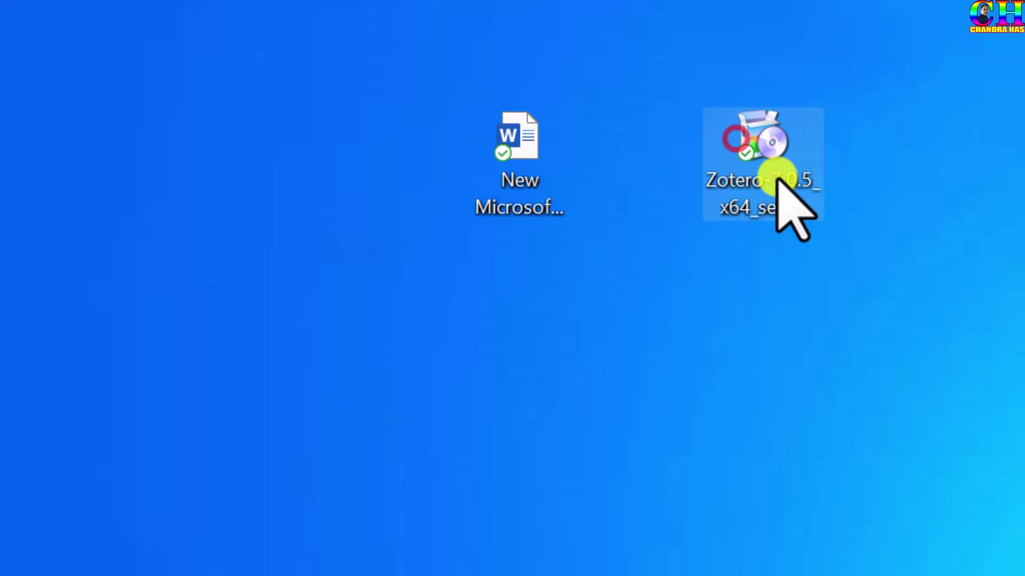
right_click(562, 81)
left_click(839, 216)
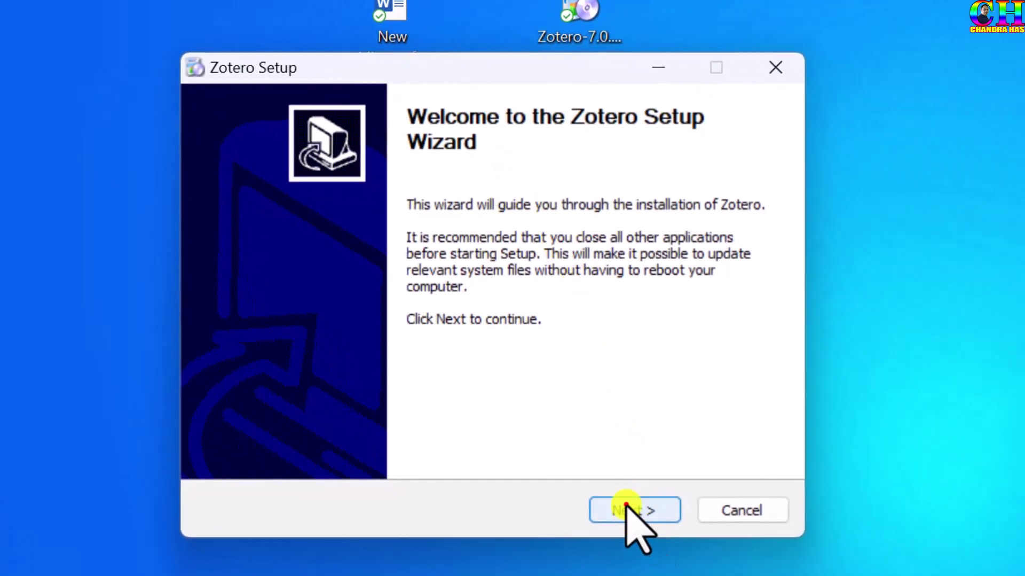
left_click(625, 504)
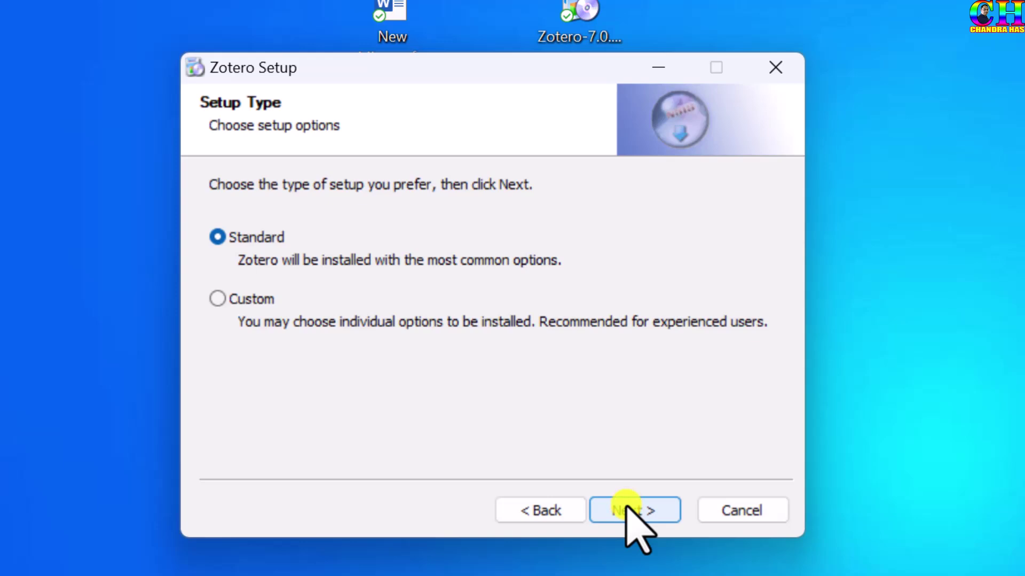
left_click(625, 504)
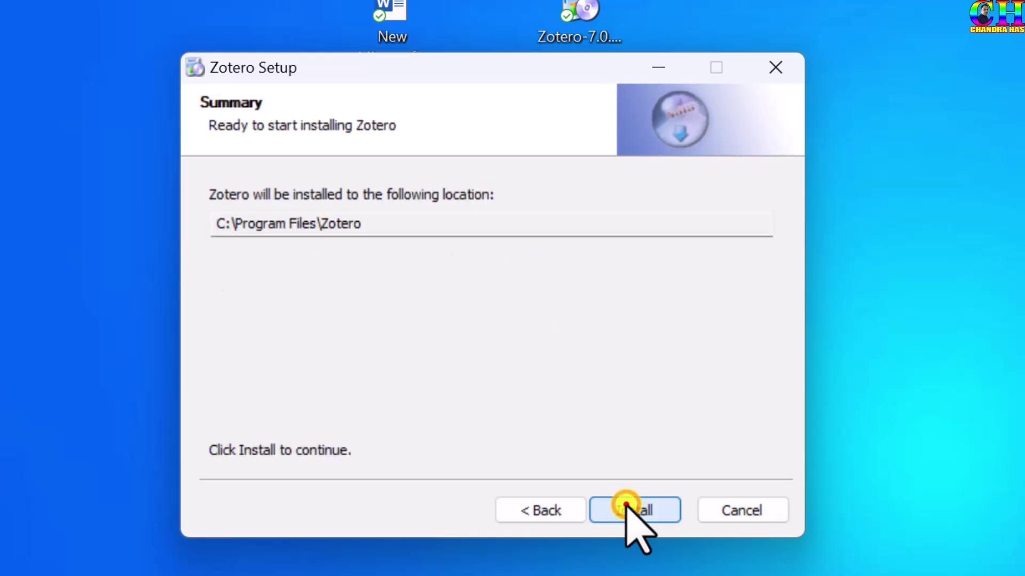
left_click(626, 505)
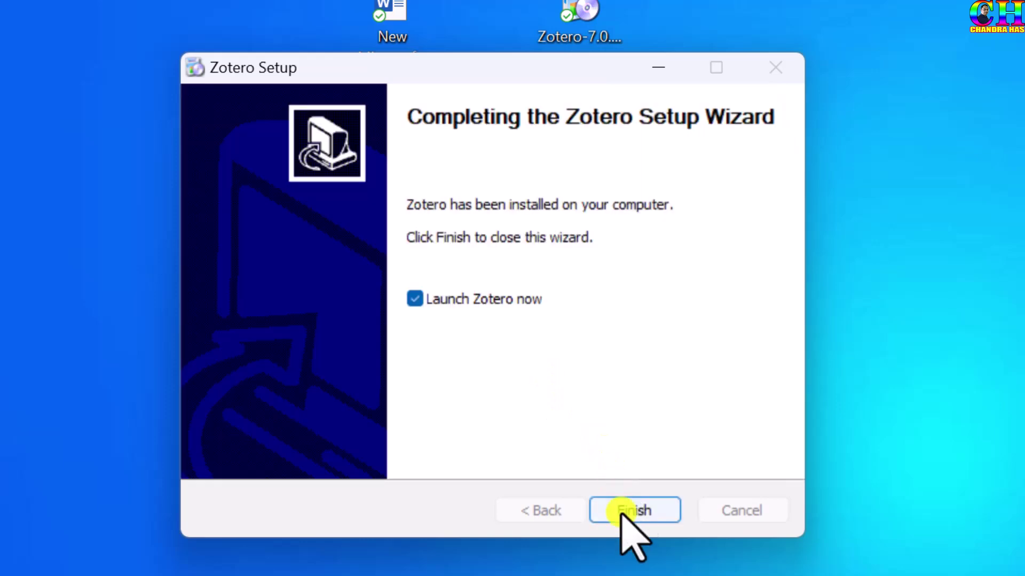
left_click(620, 511)
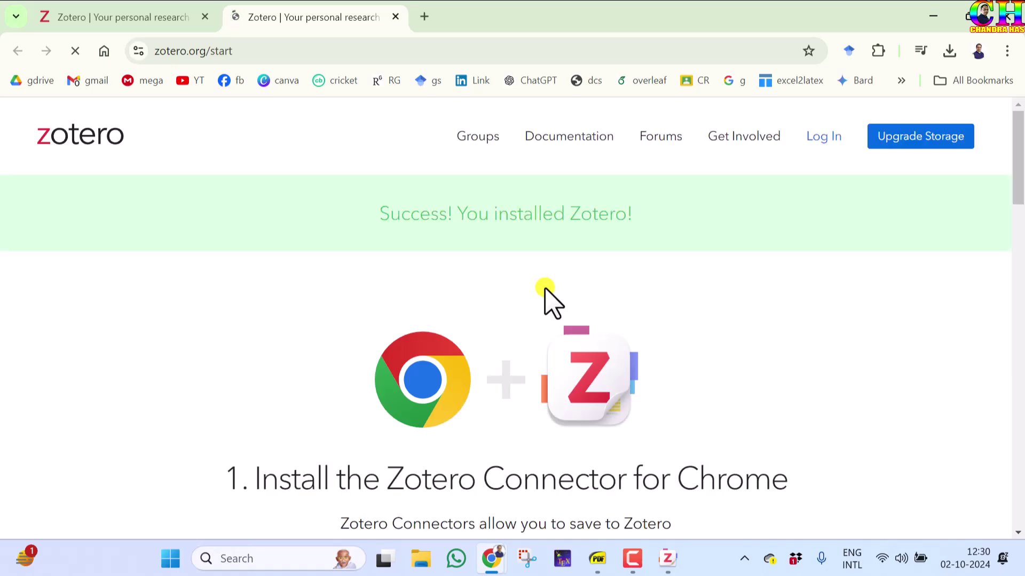
Add the Zotero Connector extension to Chrome from the Chrome Web Store
scroll(396, 265, "down", 5)
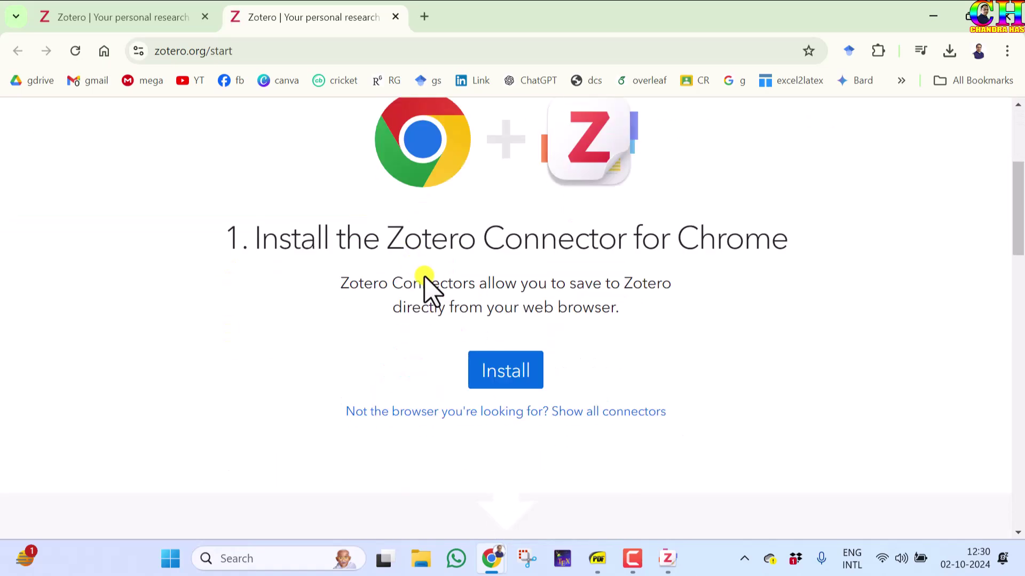
scroll(483, 272, "up", 2)
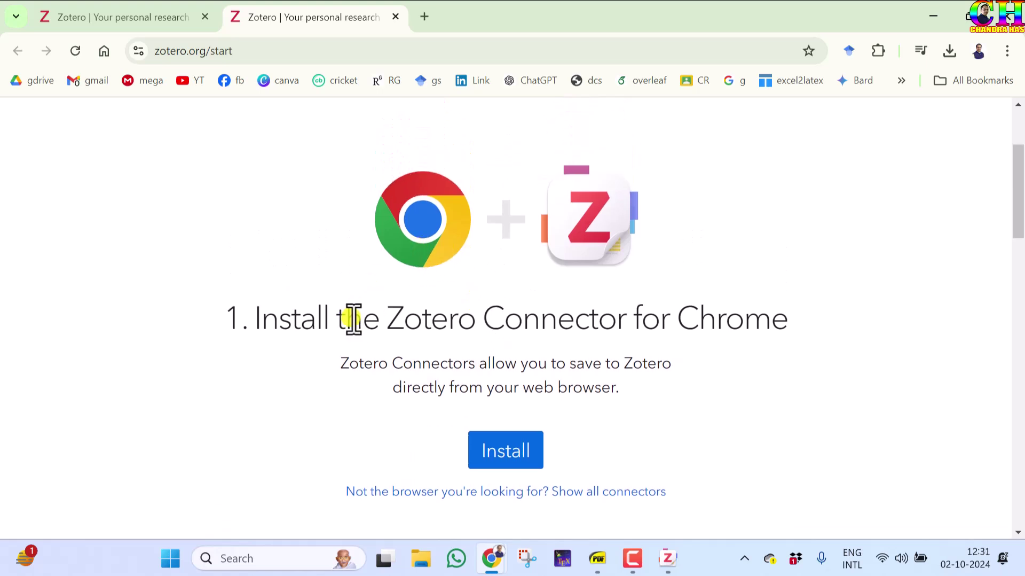
left_click(514, 439)
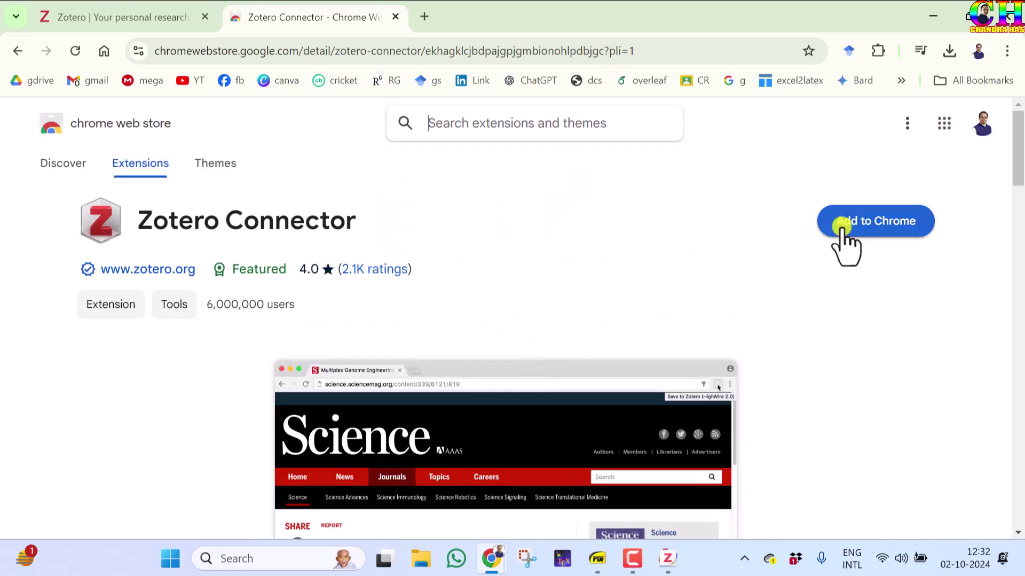
left_click(842, 227)
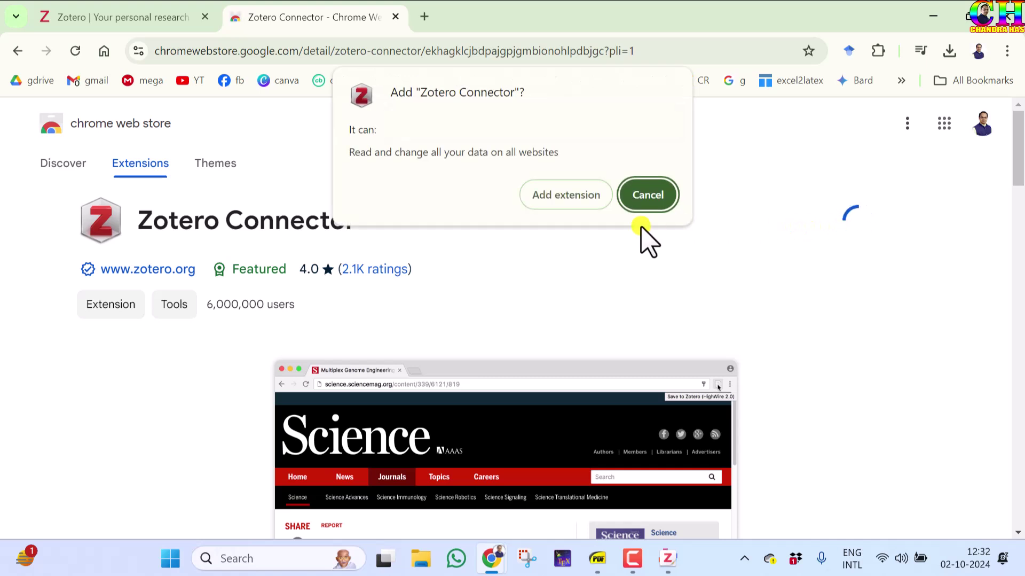
left_click(567, 198)
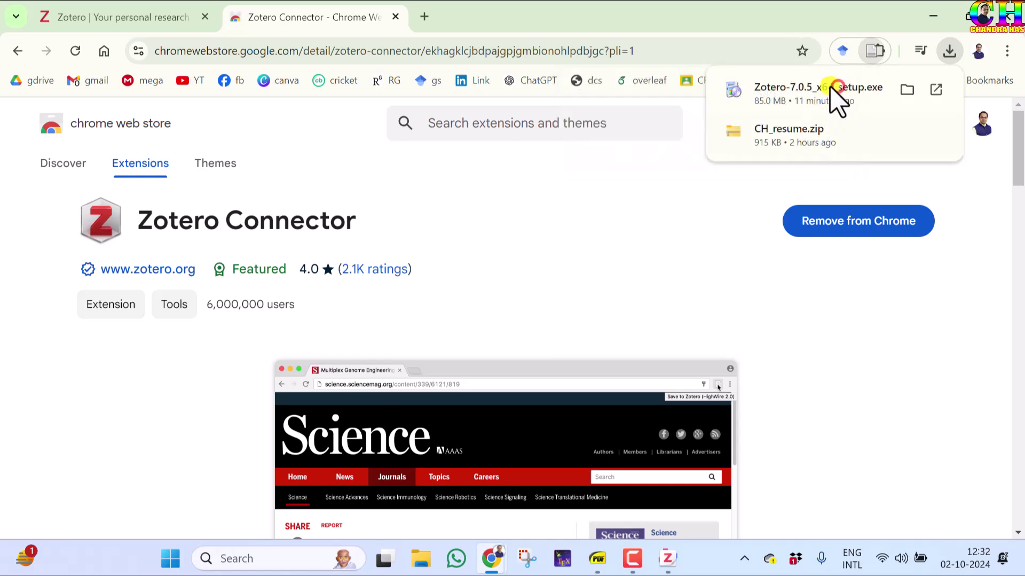
Pin Zotero Connector to Chrome's toolbar from the Extensions menu
left_click(871, 53)
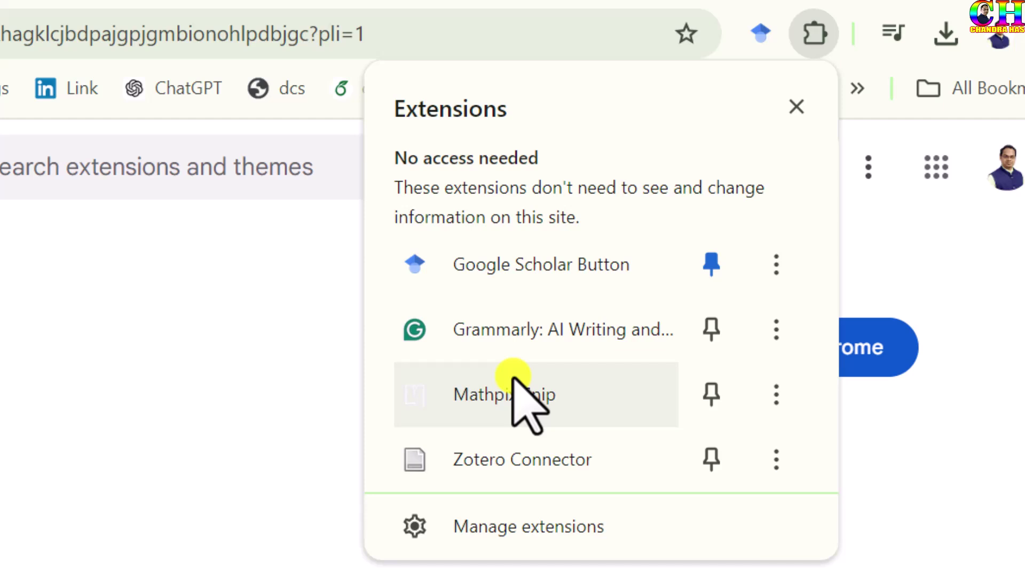
left_click(704, 457)
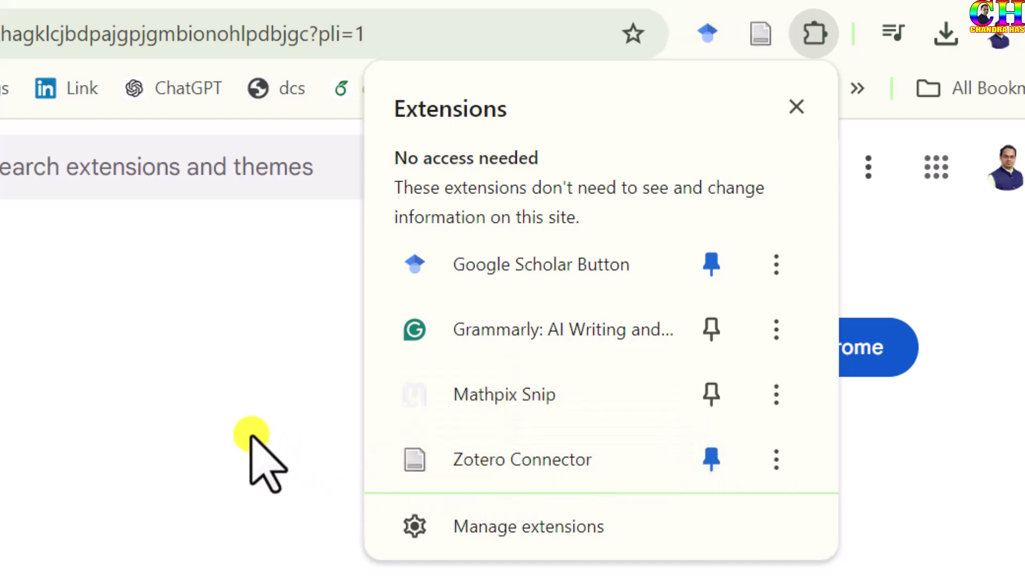
left_click(270, 430)
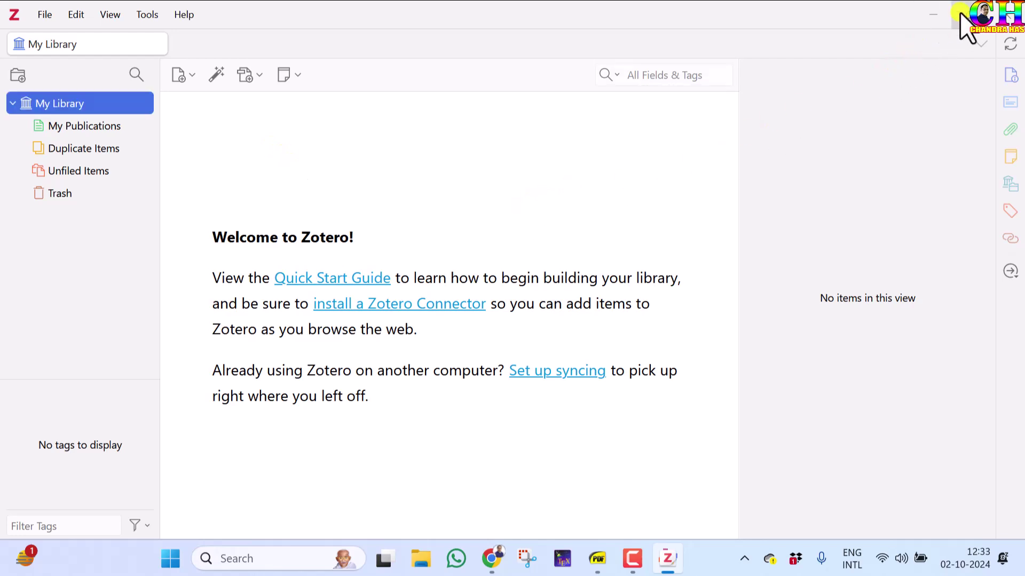
Minimize the empty Zotero My Library window
left_click(935, 14)
Open New Microsoft Word Document from the desktop and show its Zotero ribbon tab
double_click(925, 19)
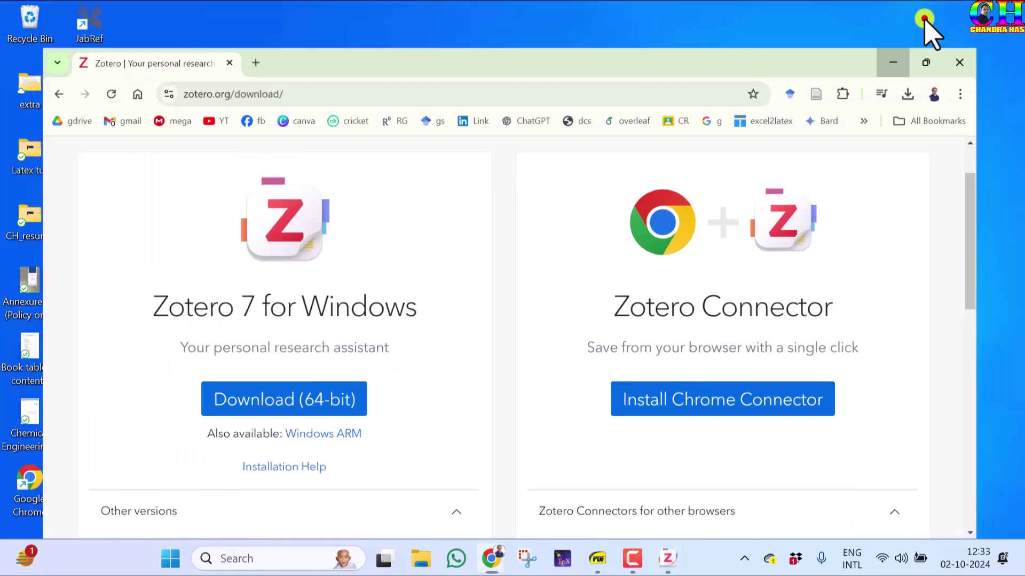
left_click(893, 63)
left_click(447, 93)
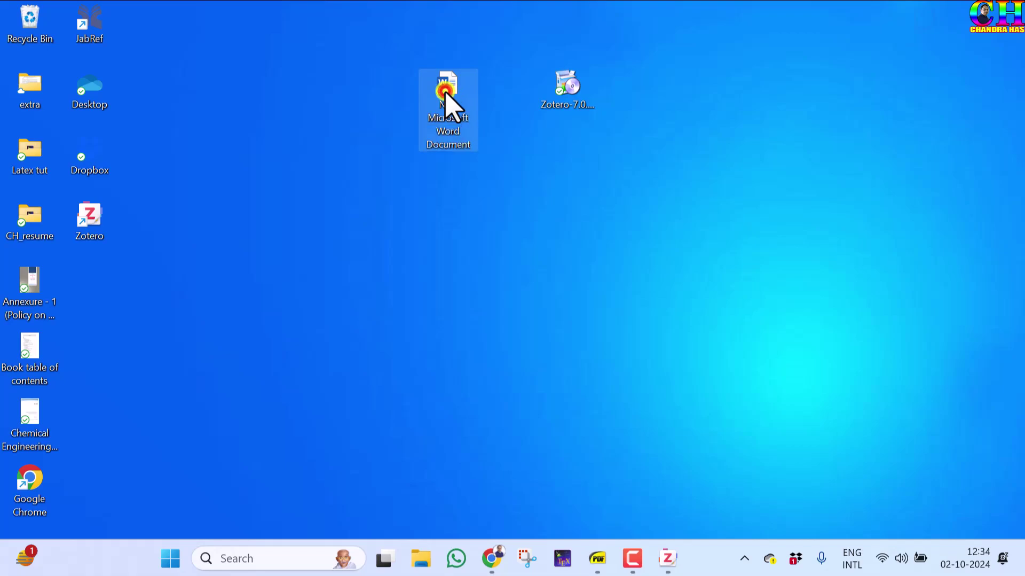
double_click(447, 96)
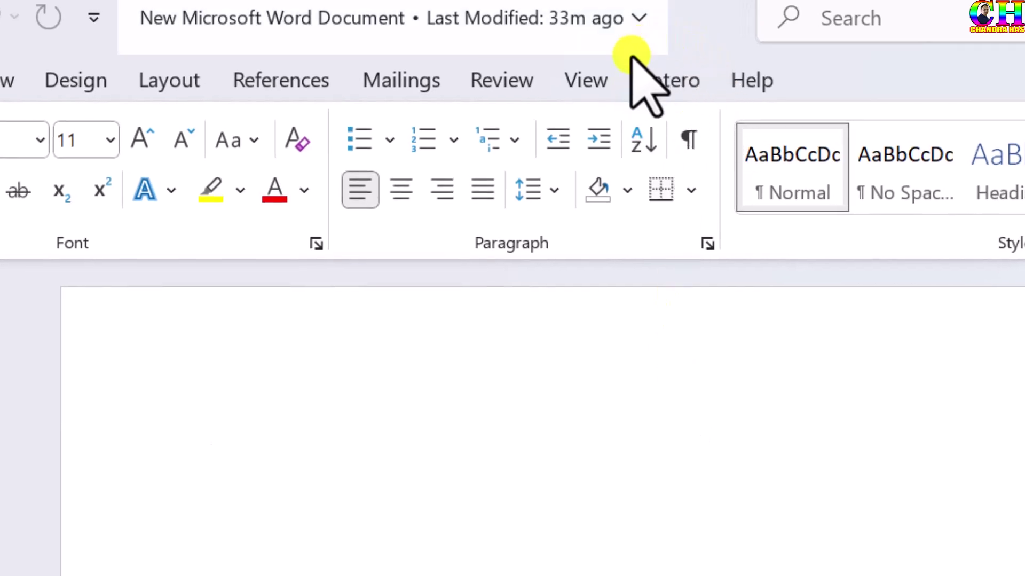
left_click(680, 78)
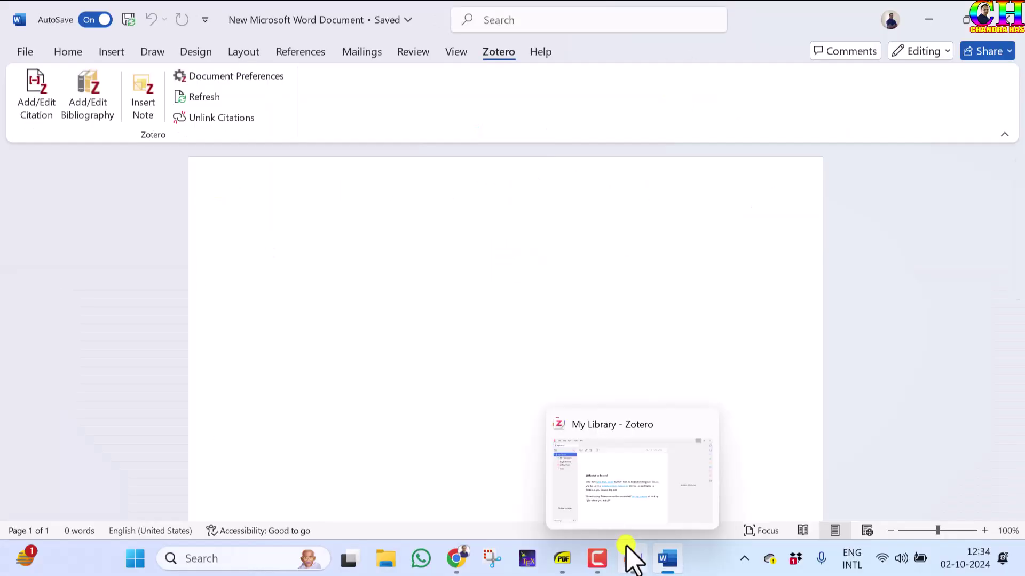
left_click(614, 486)
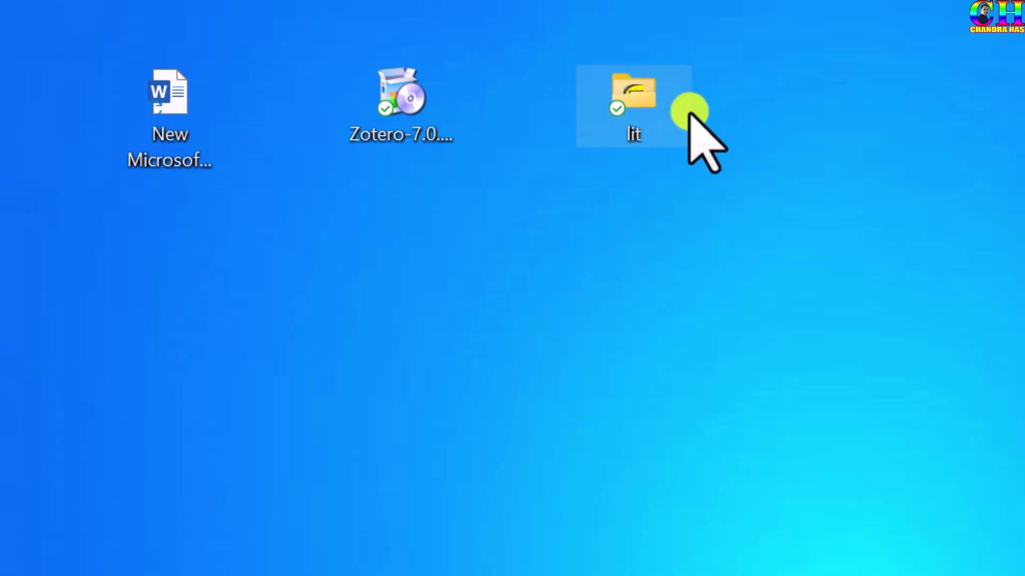
mouse_move(99, 187)
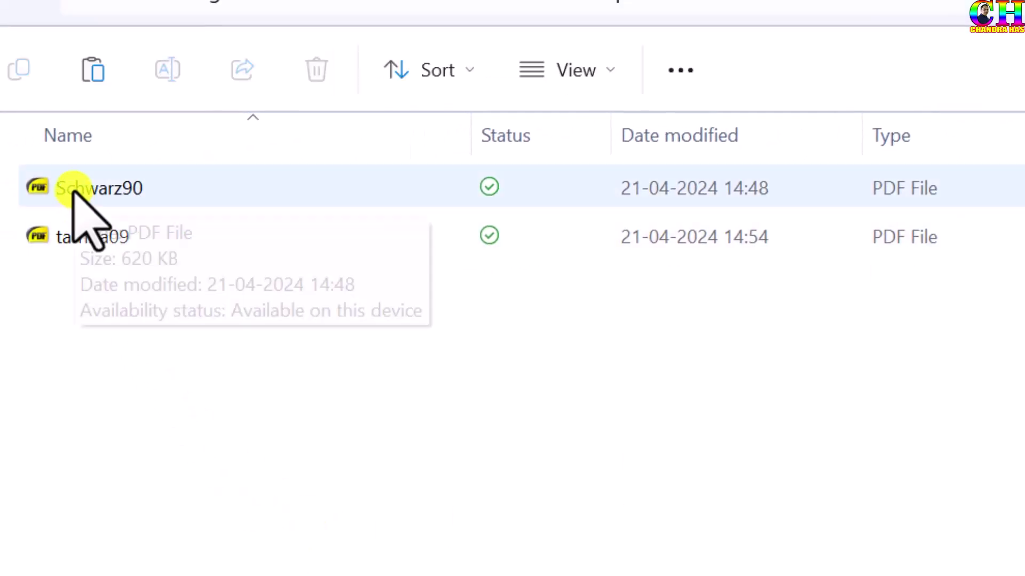
Import the Schwarz90 PDF from the lit folder into Zotero by dragging it in
left_click(71, 189)
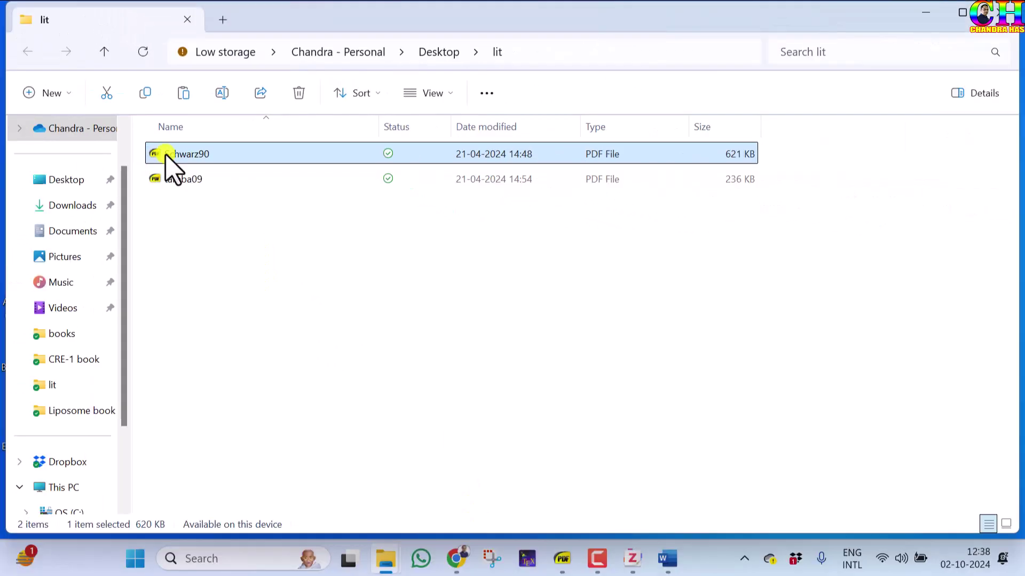
mouse_move(165, 154)
left_mouse_down()
mouse_move(569, 544)
mouse_move(469, 263)
left_mouse_up()
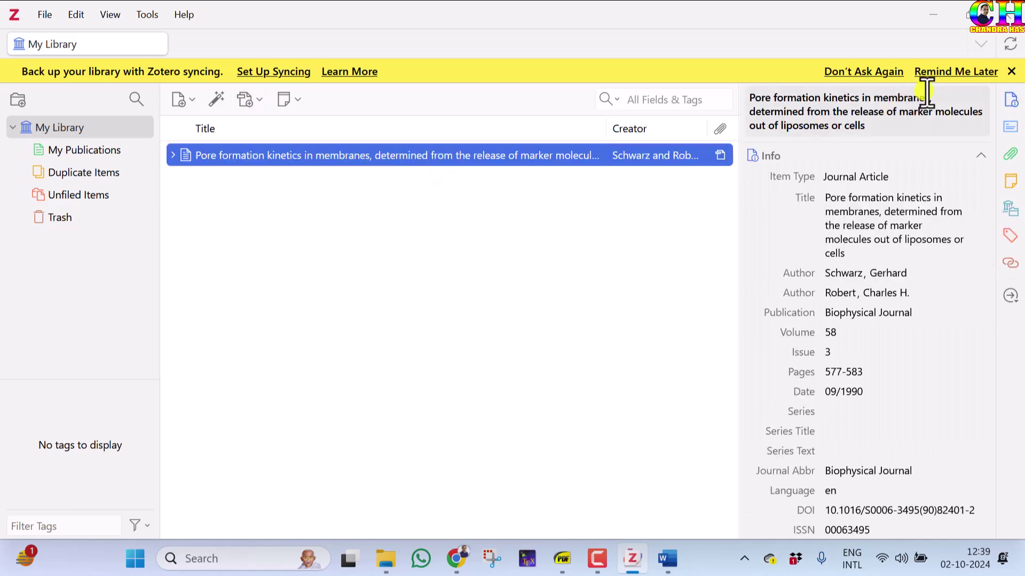
Postpone the sync reminder and add Tamba's Magainin 2 article by its DOI
left_click(953, 71)
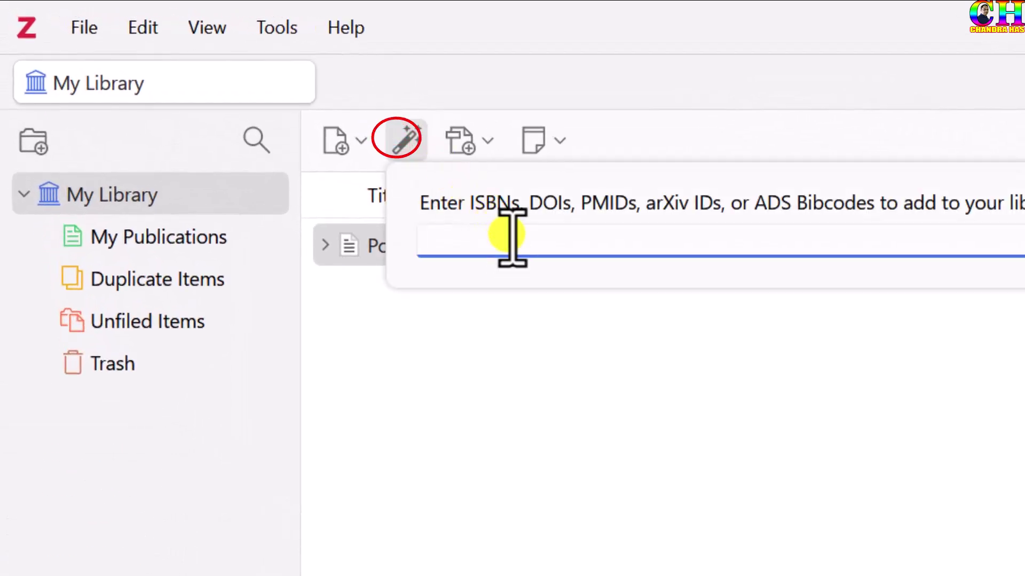
type("10.1021/jp8109622")
key("Return")
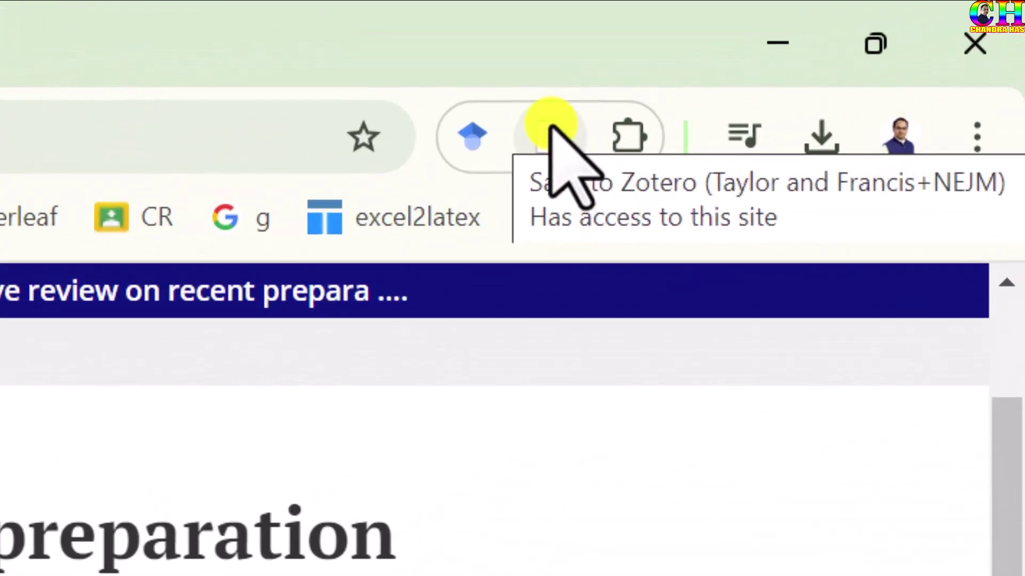
Save the Has and Sunthar liposome review to Zotero with the Connector
left_click(550, 126)
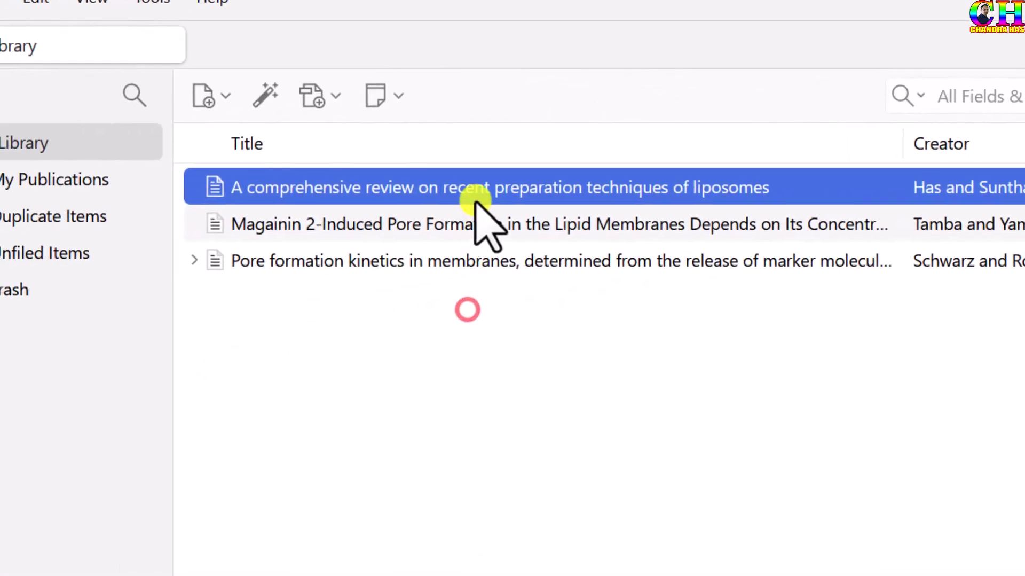
Check the Magainin 2, pore formation kinetics and Has and Sunthar review items' details
left_click(529, 211)
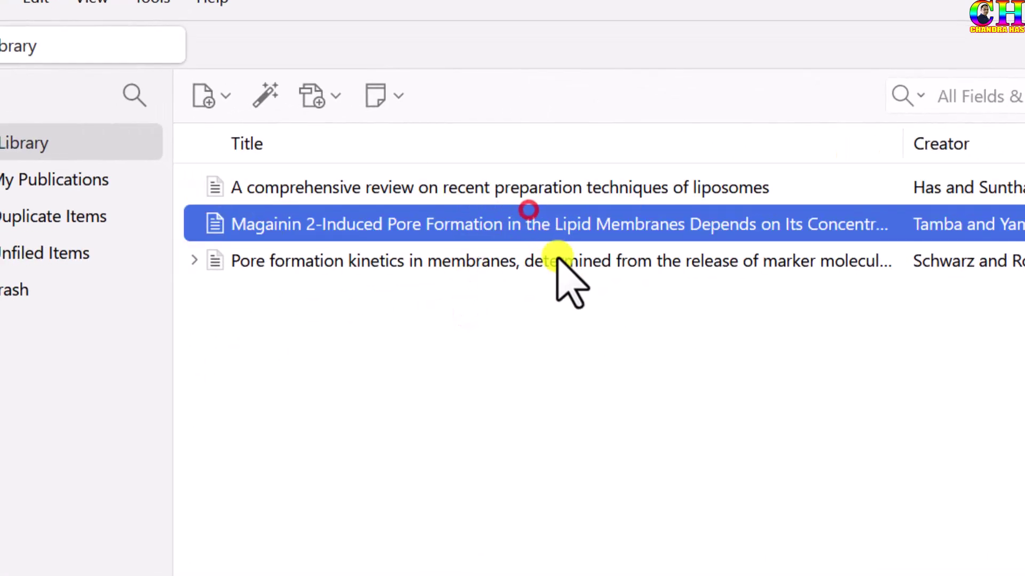
left_click(557, 258)
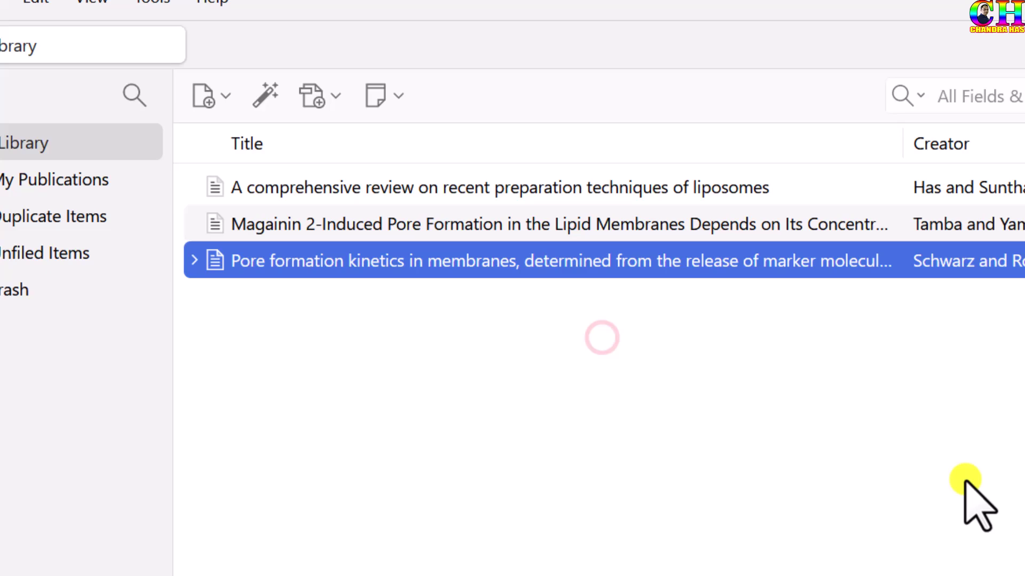
left_click(492, 126)
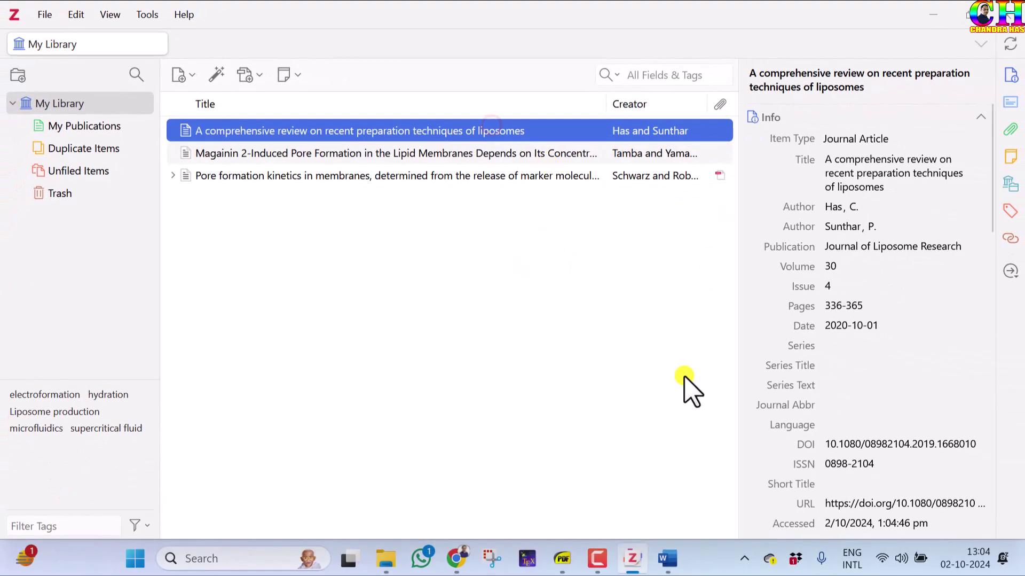
left_click(668, 561)
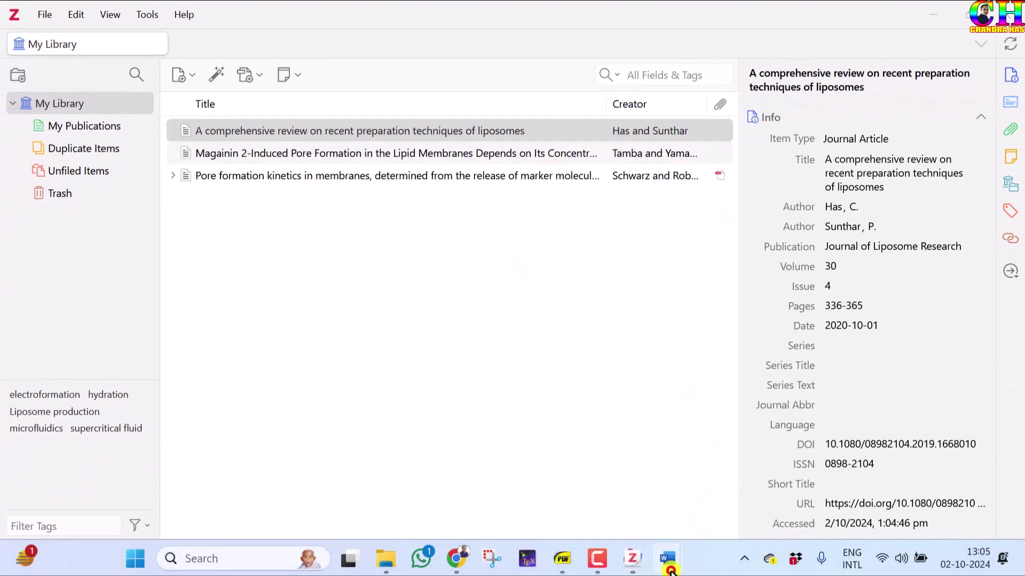
Cite the Has and Sunthar review after 'active area of research' using Classic View
left_click(614, 470)
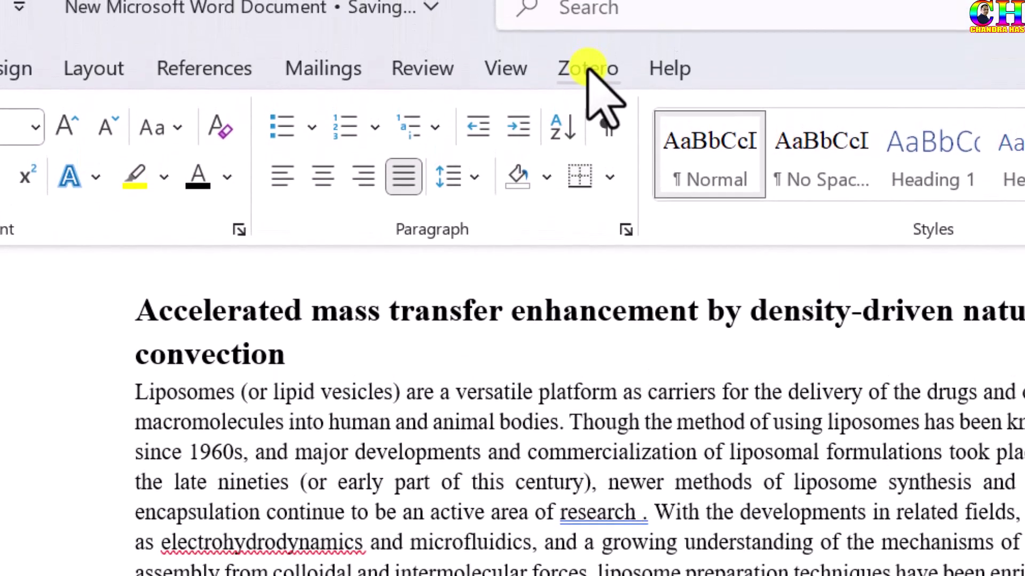
left_click(588, 68)
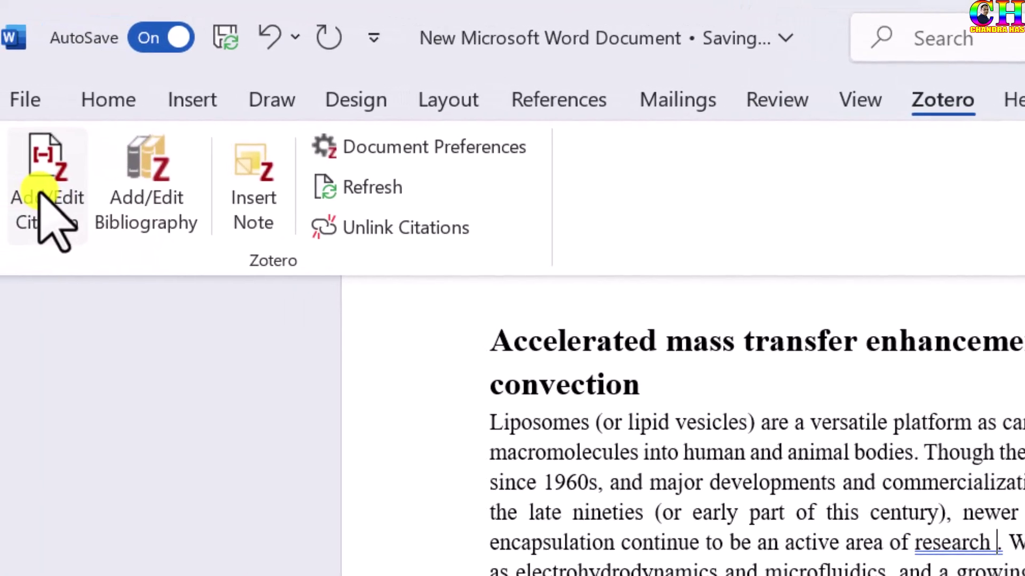
left_click(40, 190)
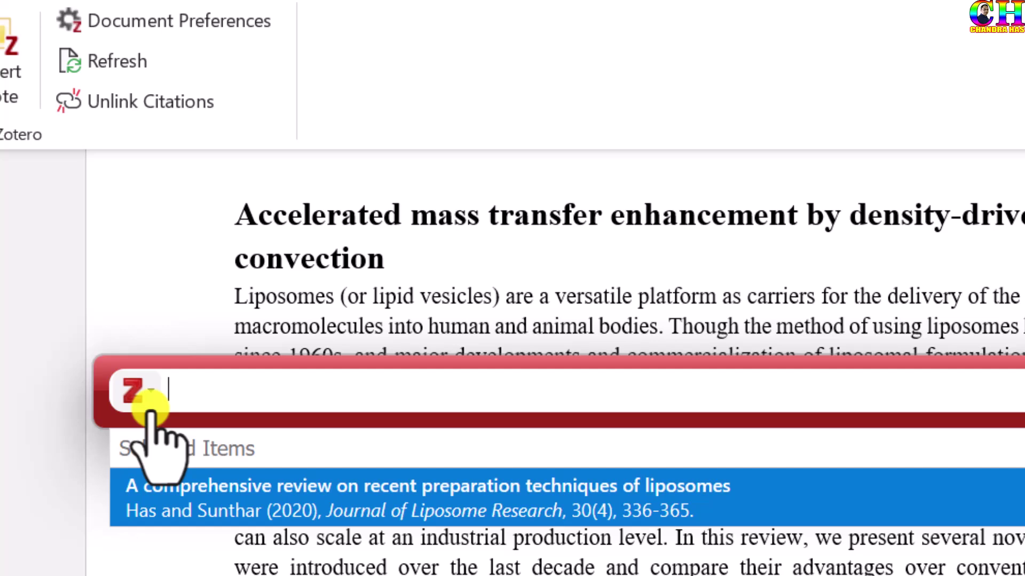
left_click(170, 400)
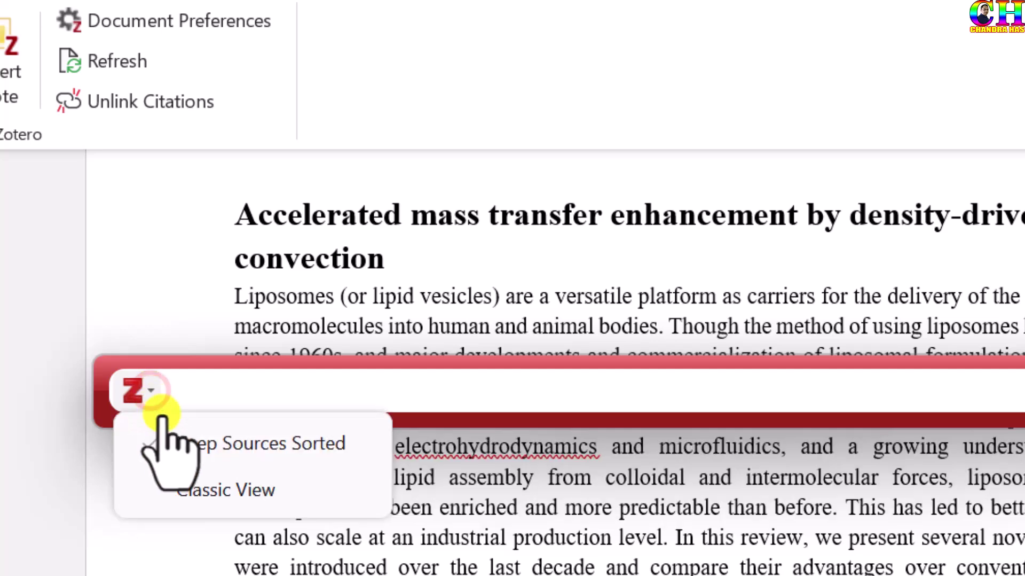
left_click(206, 487)
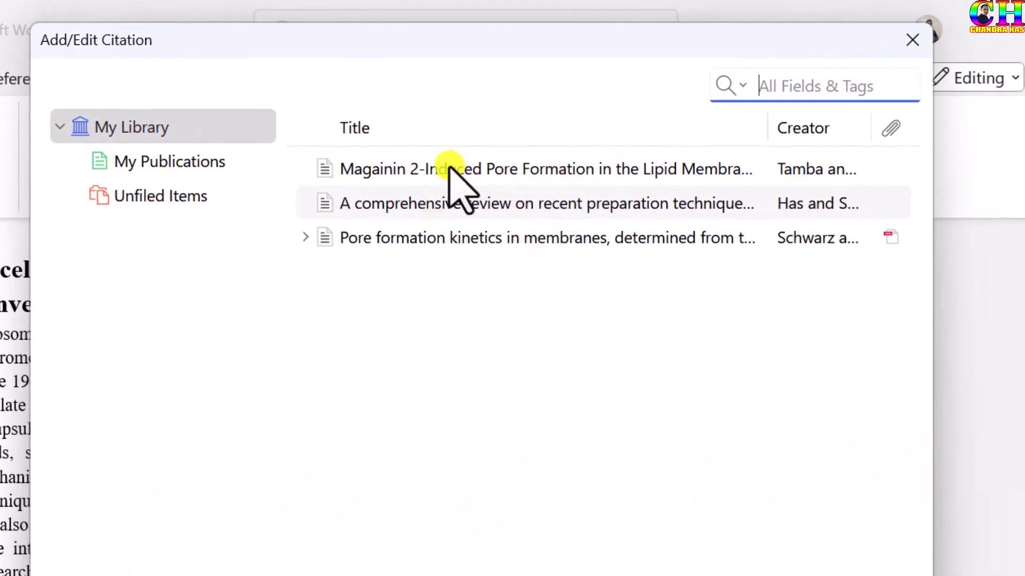
left_click(489, 198)
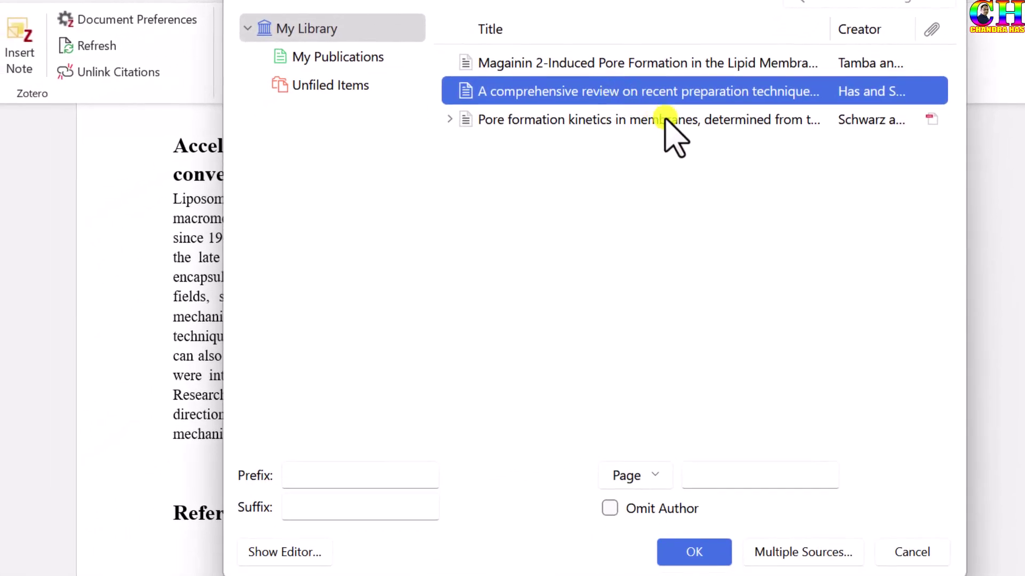
left_click(700, 551)
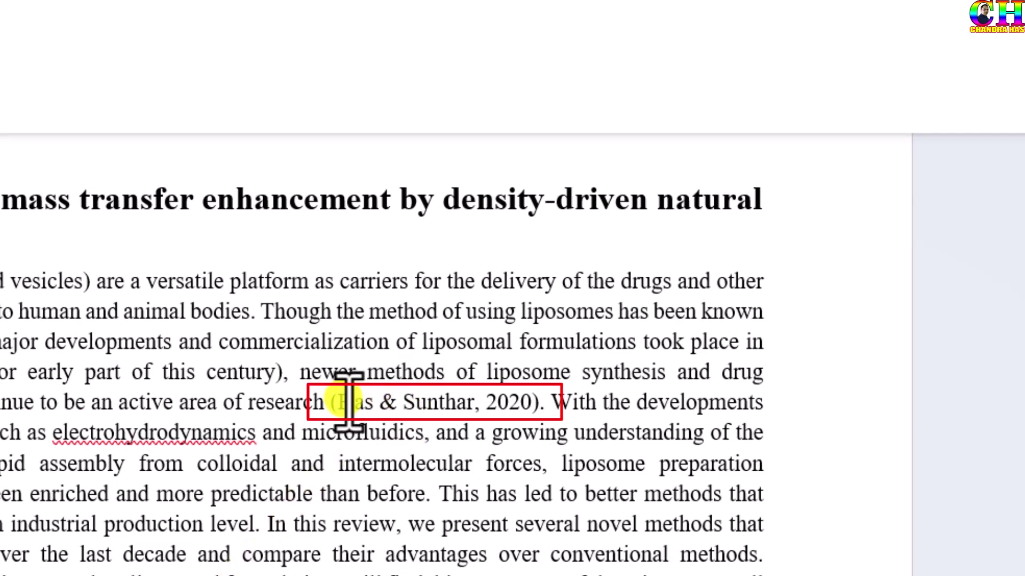
left_click_drag(332, 401, 507, 410)
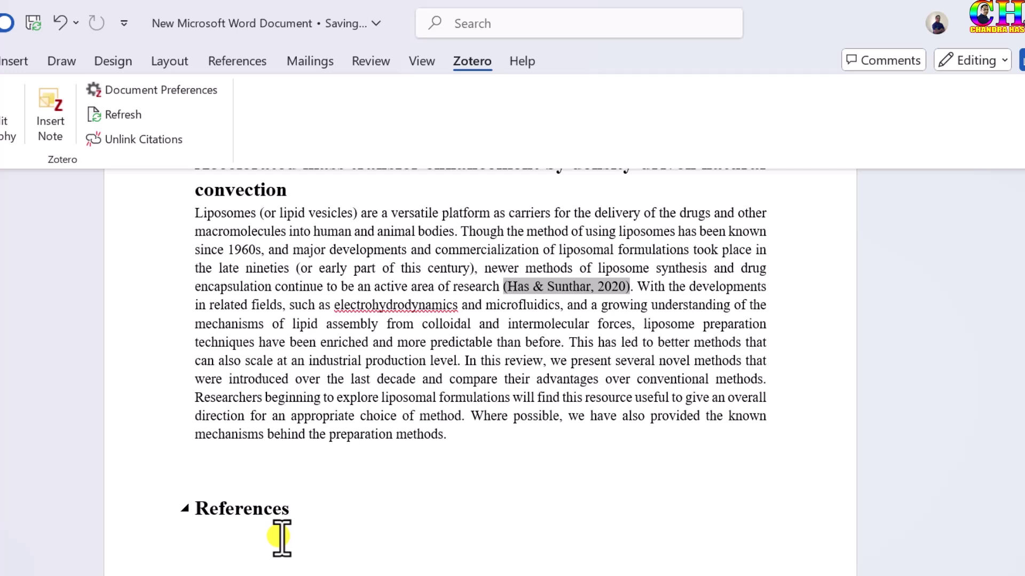
Insert the Zotero bibliography with the Has & Sunthar 2020 entry under References
left_click(282, 537)
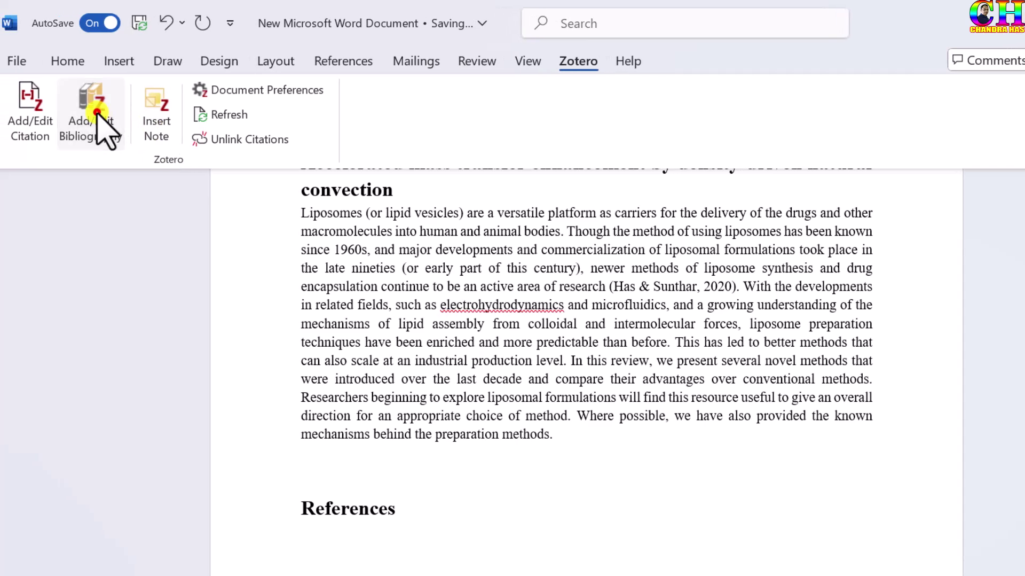
left_click(96, 112)
scroll(610, 496, "down", 1)
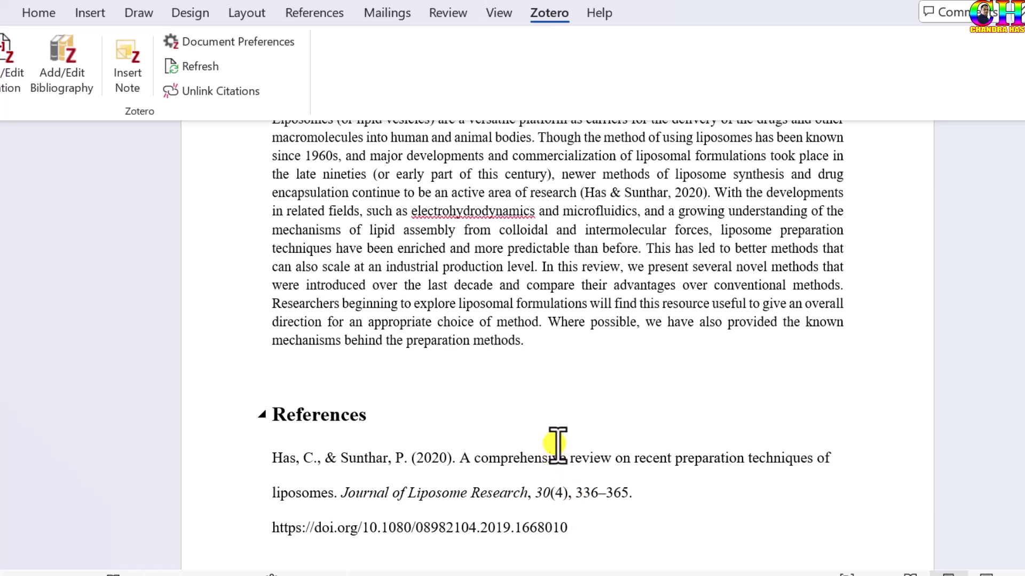
left_click(233, 42)
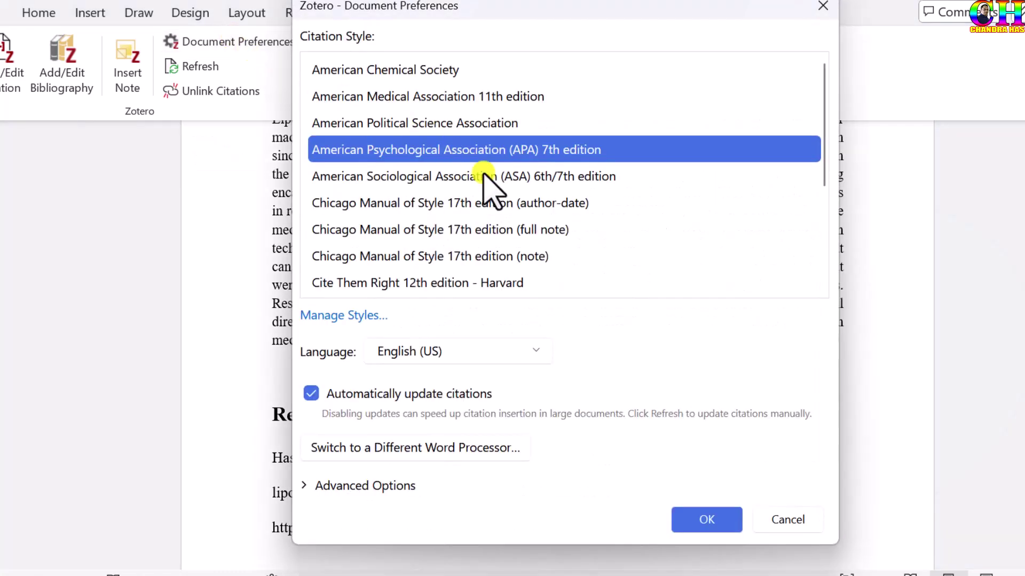
scroll(491, 216, "down", 3)
scroll(480, 219, "down", 2)
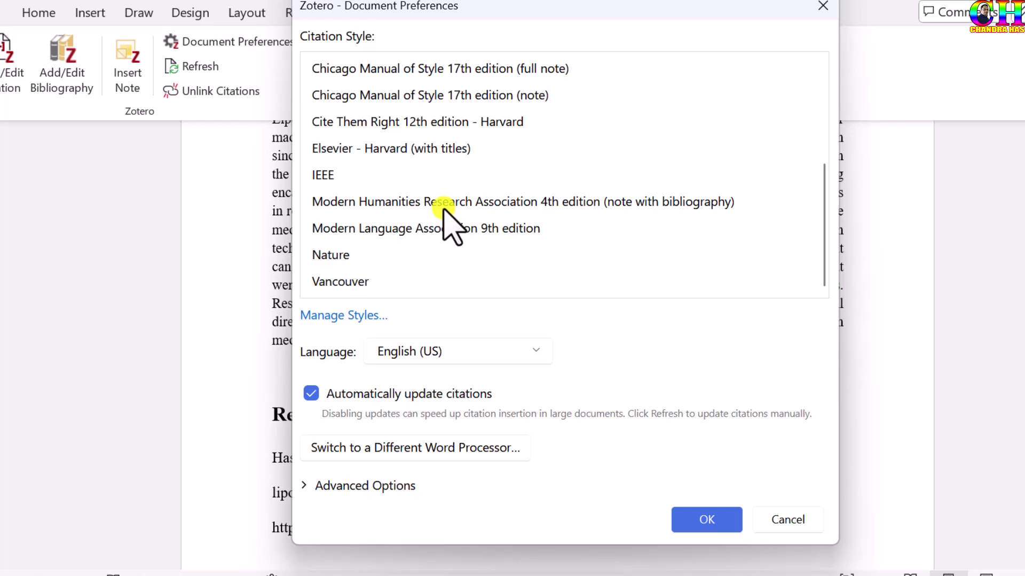
left_click(324, 174)
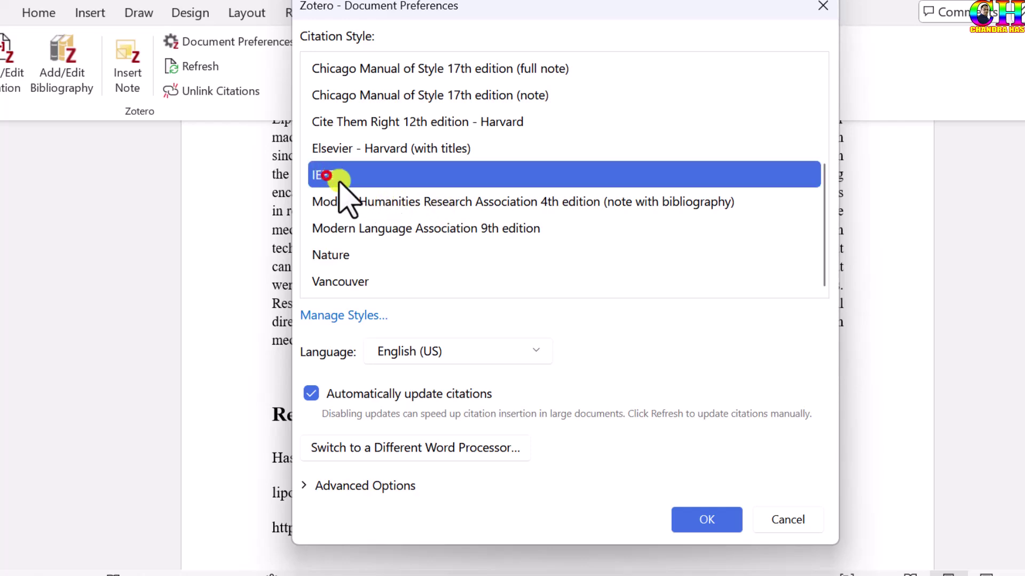
left_click(688, 519)
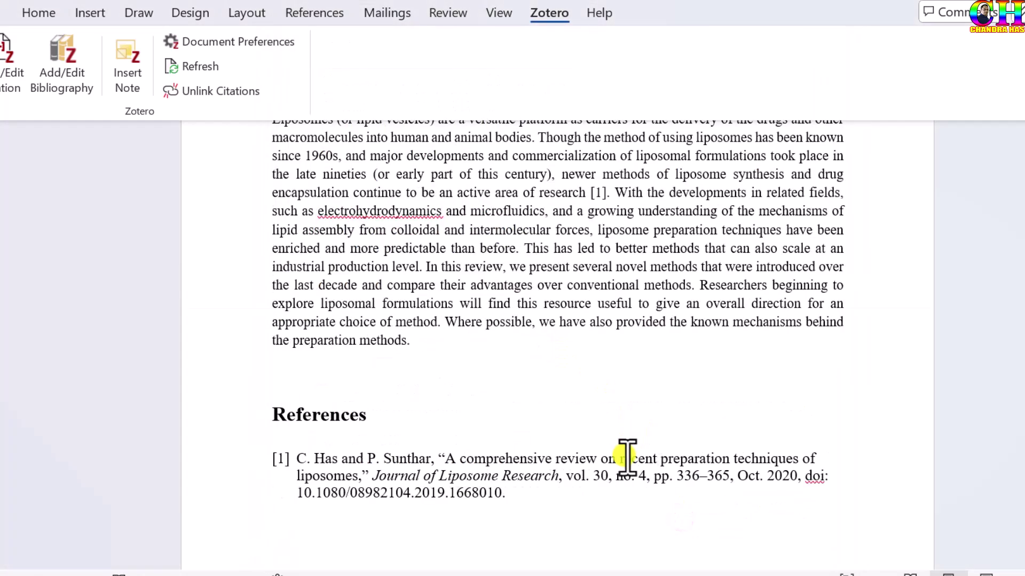
left_click(626, 456)
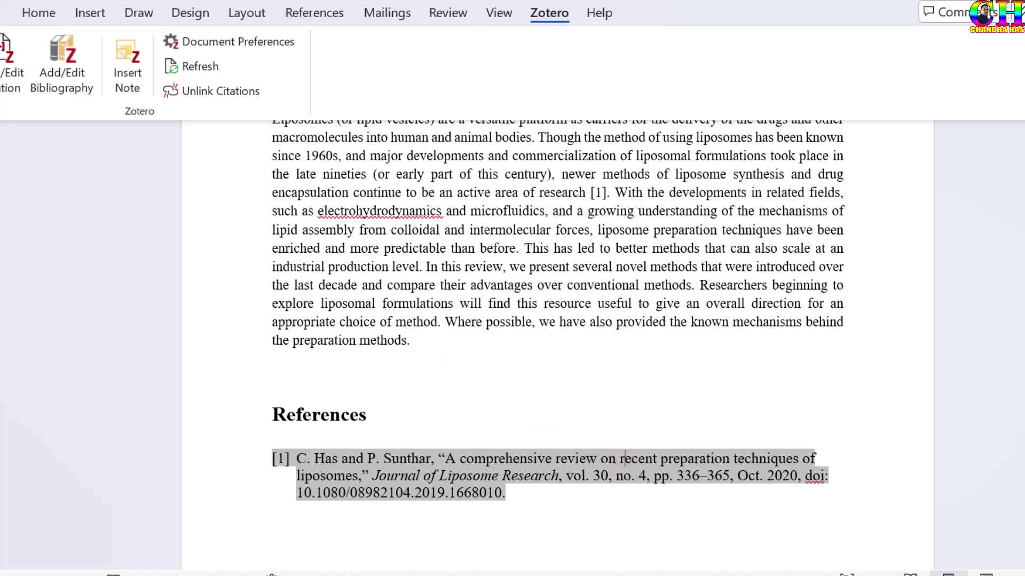
left_click(39, 12)
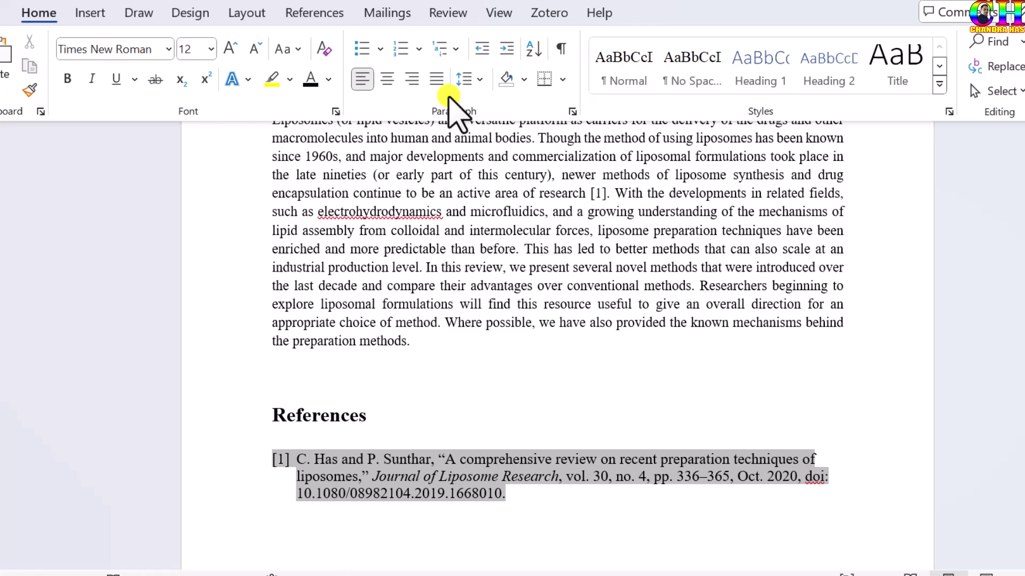
left_click(437, 79)
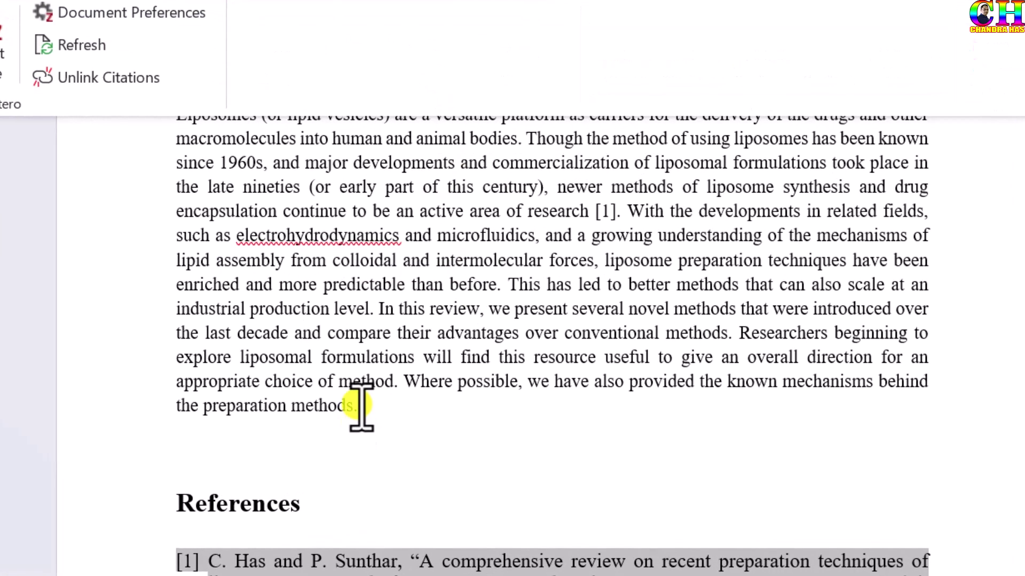
left_click(353, 400)
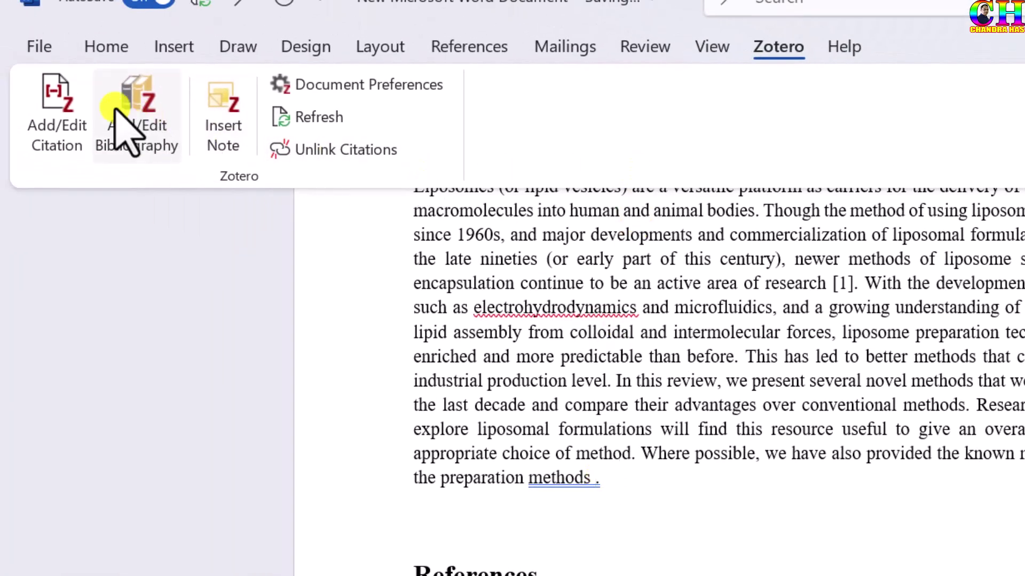
Cite the Pore formation kinetics and Magainin papers together, unsorted, after 'the preparation methods'
left_click(49, 100)
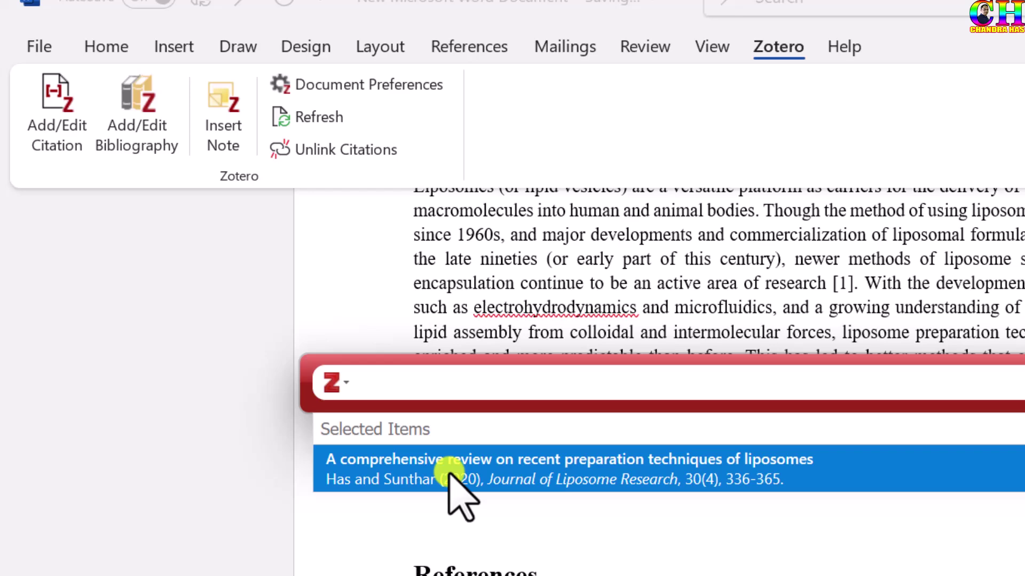
left_click(344, 393)
left_click(379, 460)
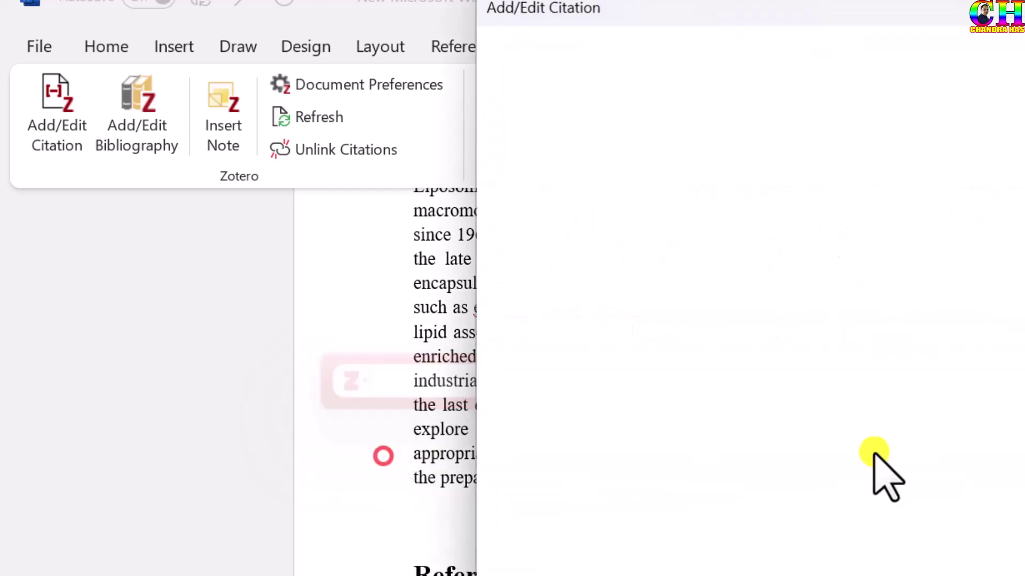
left_click(481, 239)
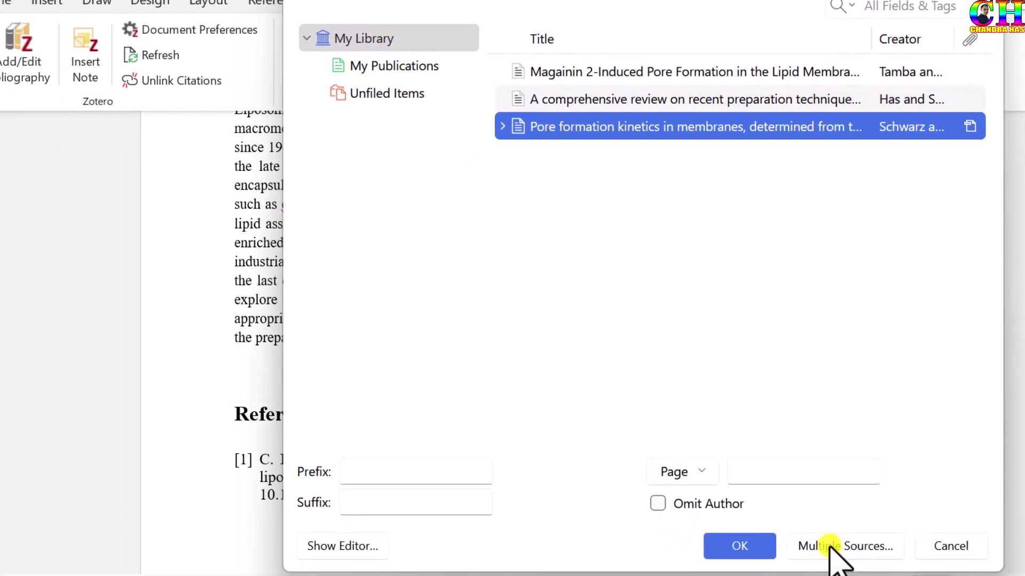
left_click(831, 545)
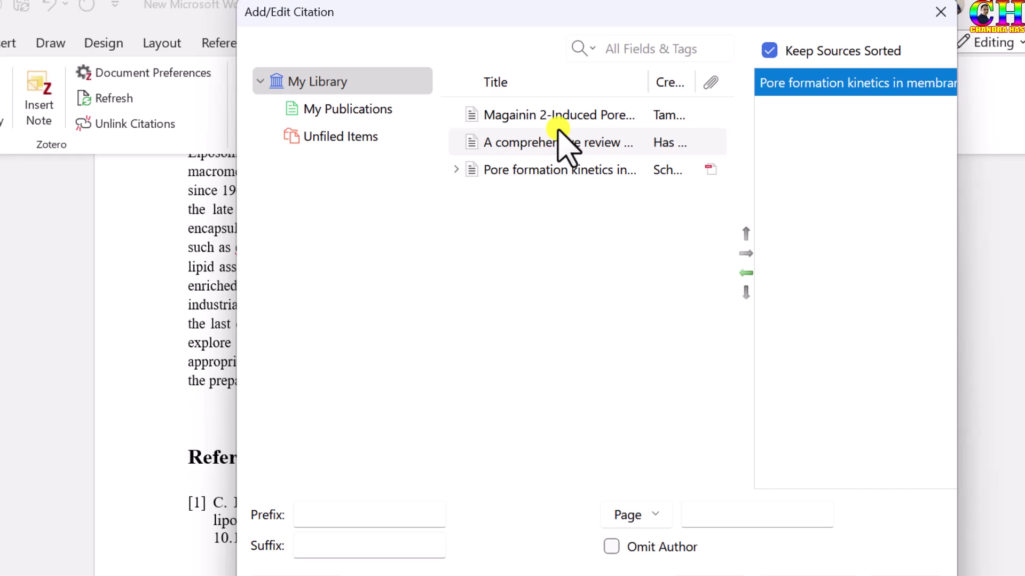
left_click(526, 115)
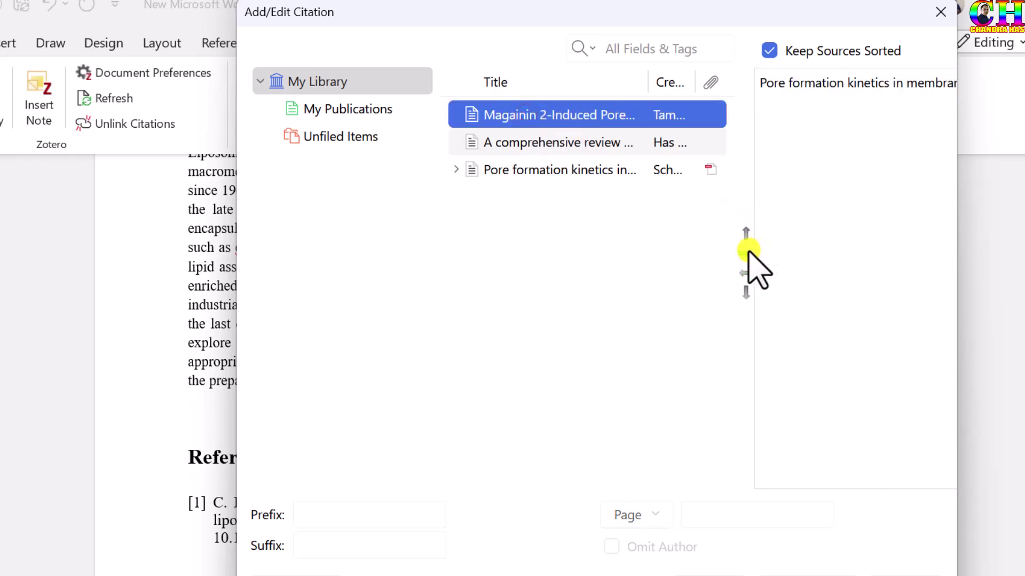
left_click(746, 274)
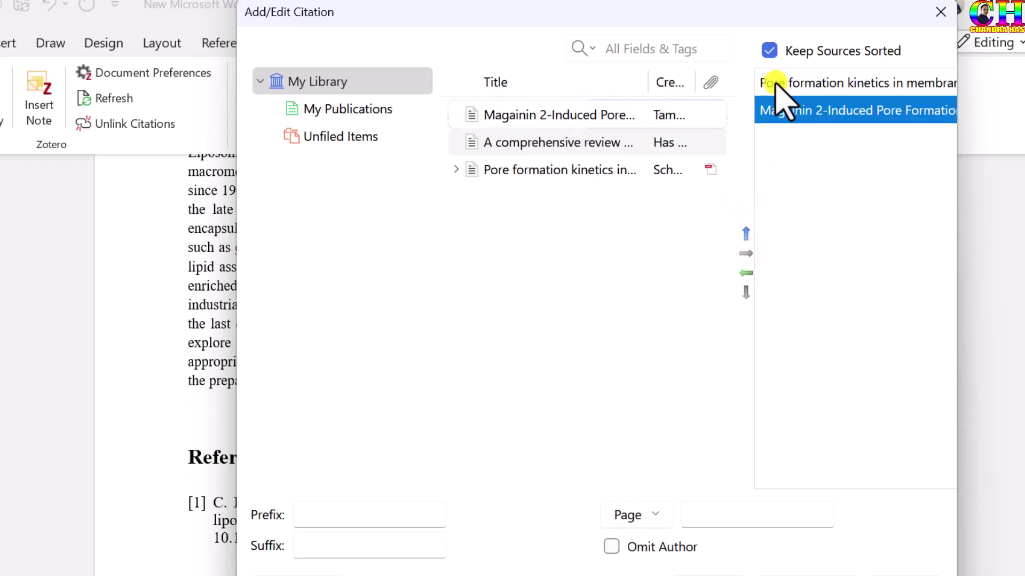
left_click_drag(778, 100, 833, 493)
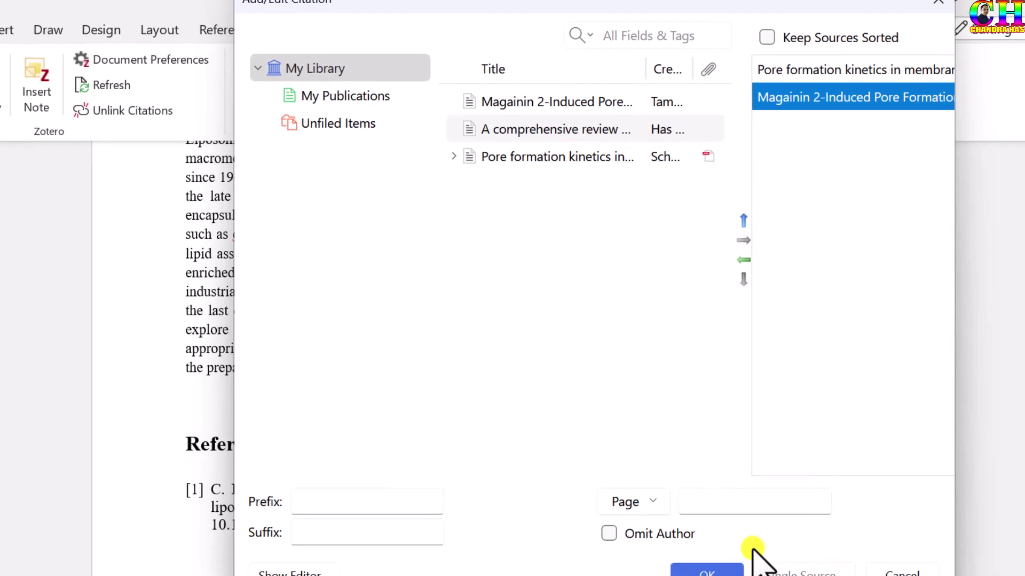
left_click(713, 575)
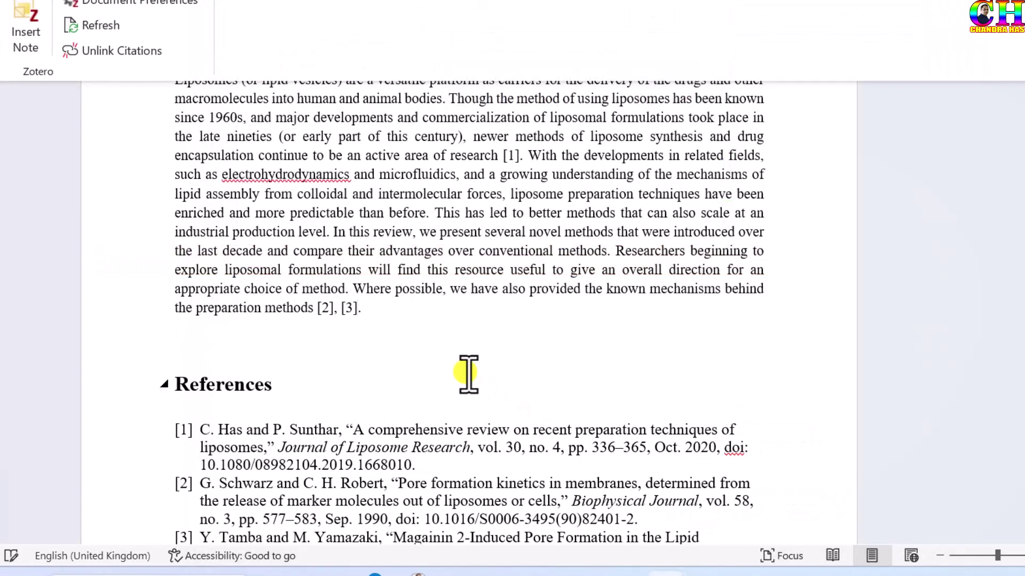
Switch the document's citation style to Vancouver in Document Preferences
scroll(437, 348, "down", 1)
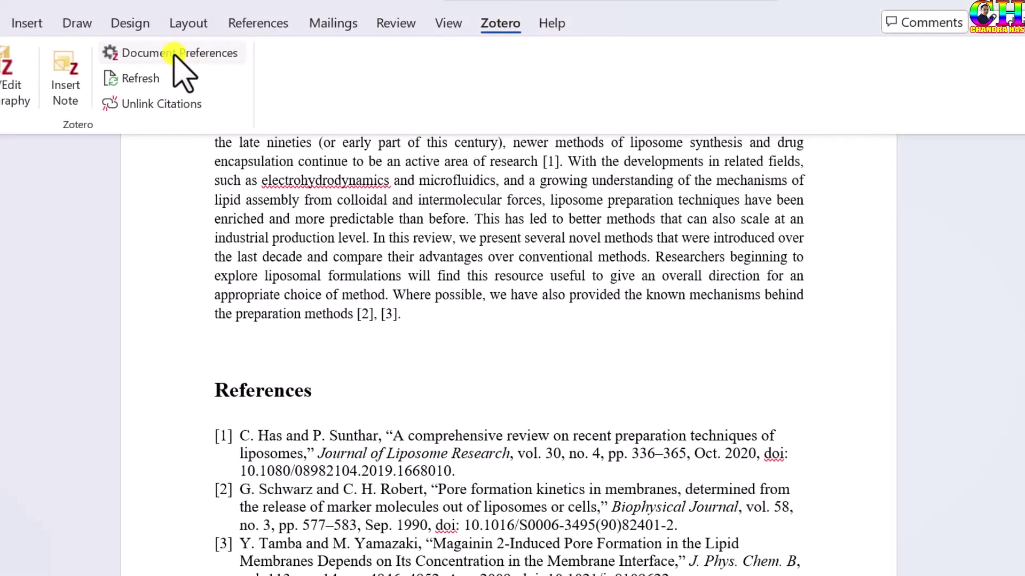
left_click(175, 53)
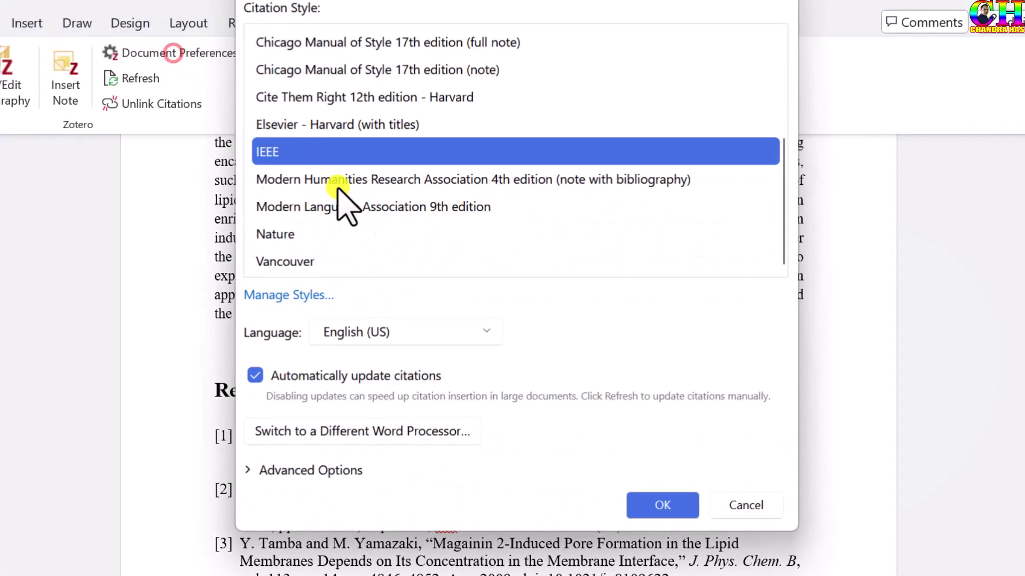
left_click(290, 263)
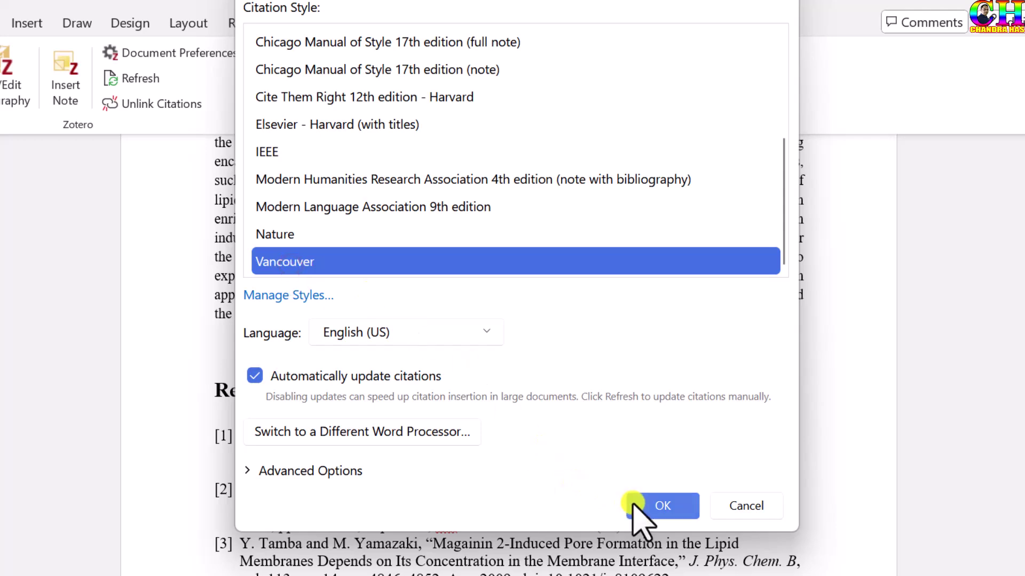
left_click(660, 504)
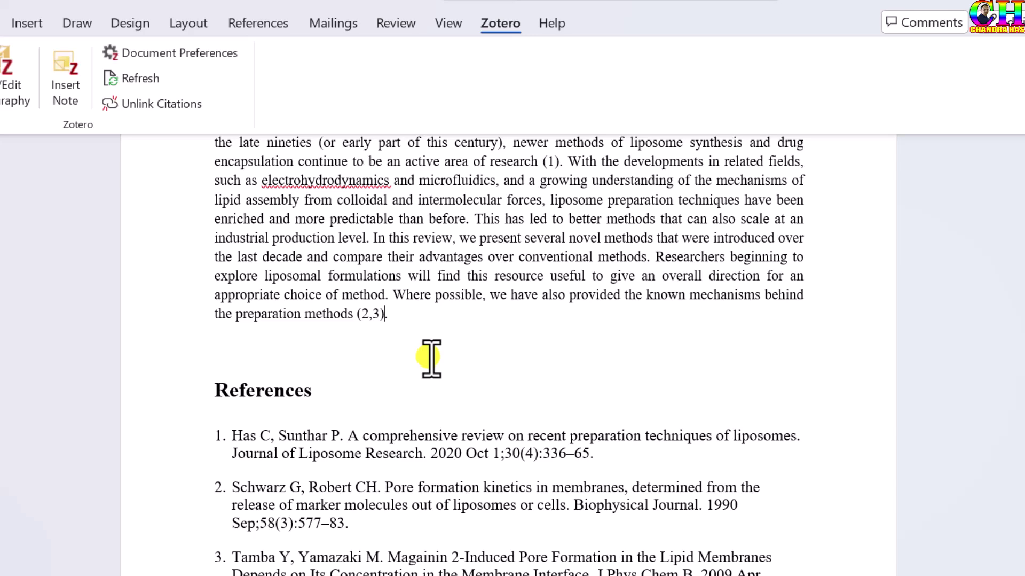
scroll(431, 357, "down", 1)
Change the document's citation style to Elsevier - Harvard (with titles)
left_click(194, 55)
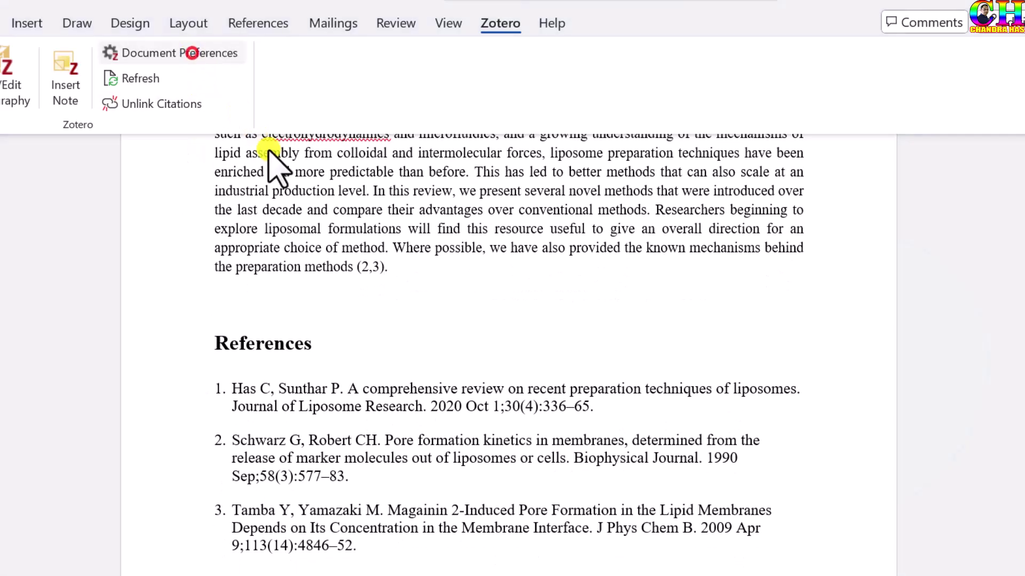
scroll(289, 215, "up", 2)
scroll(305, 227, "up", 1)
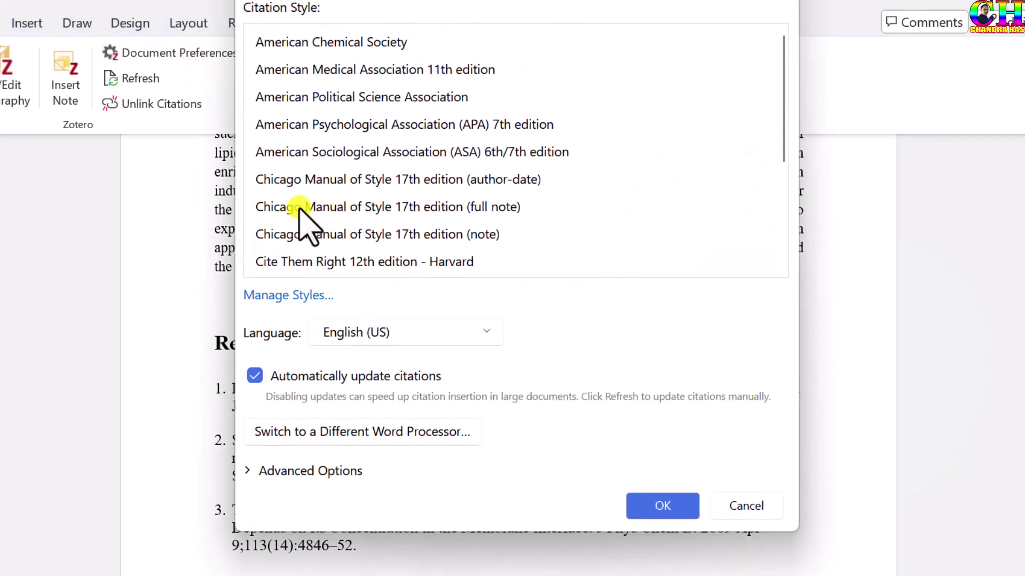
scroll(307, 224, "down", 2)
left_click(303, 186)
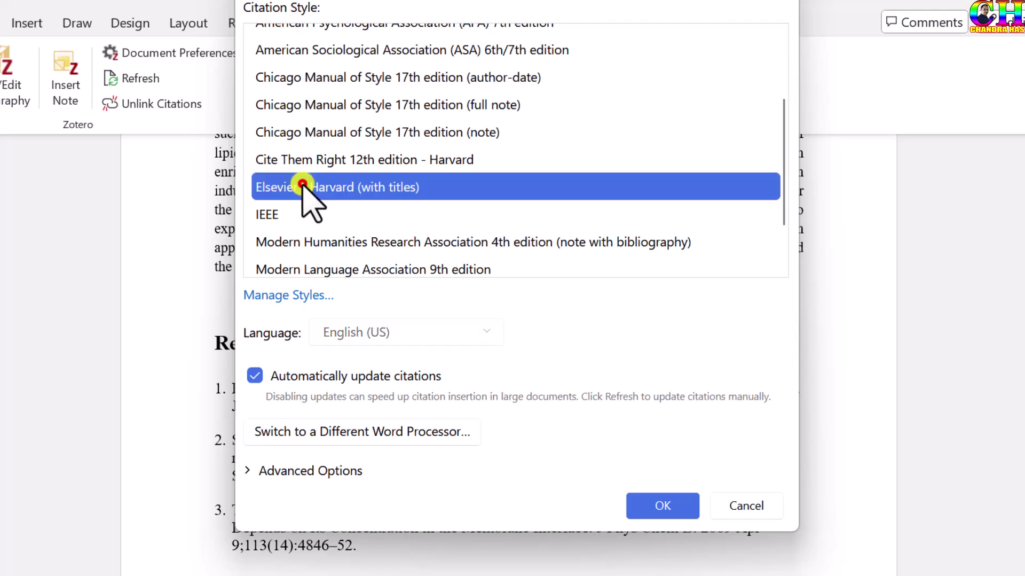
left_click(661, 505)
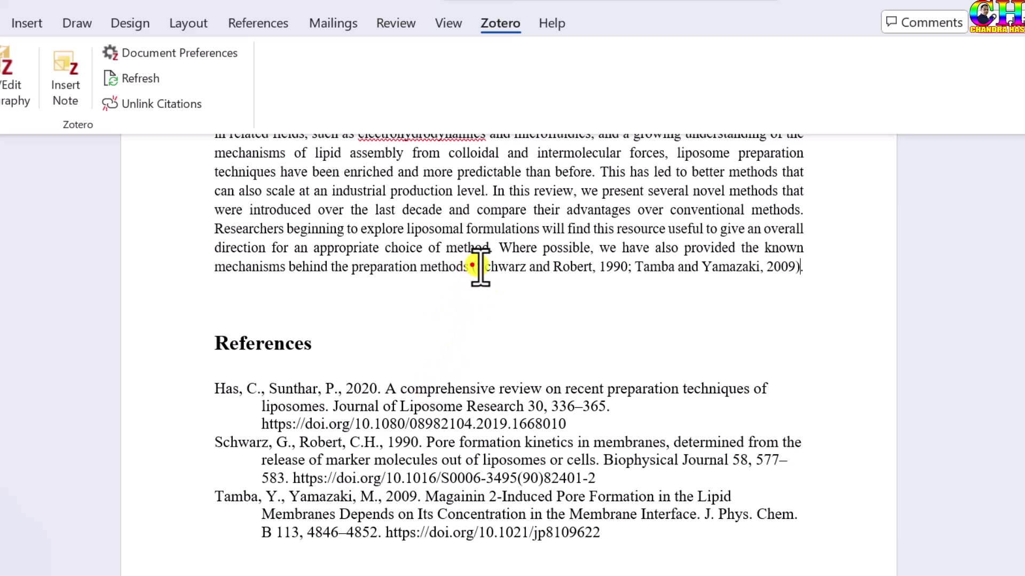
left_click_drag(472, 265, 799, 270)
left_click(636, 301)
scroll(534, 310, "up", 1)
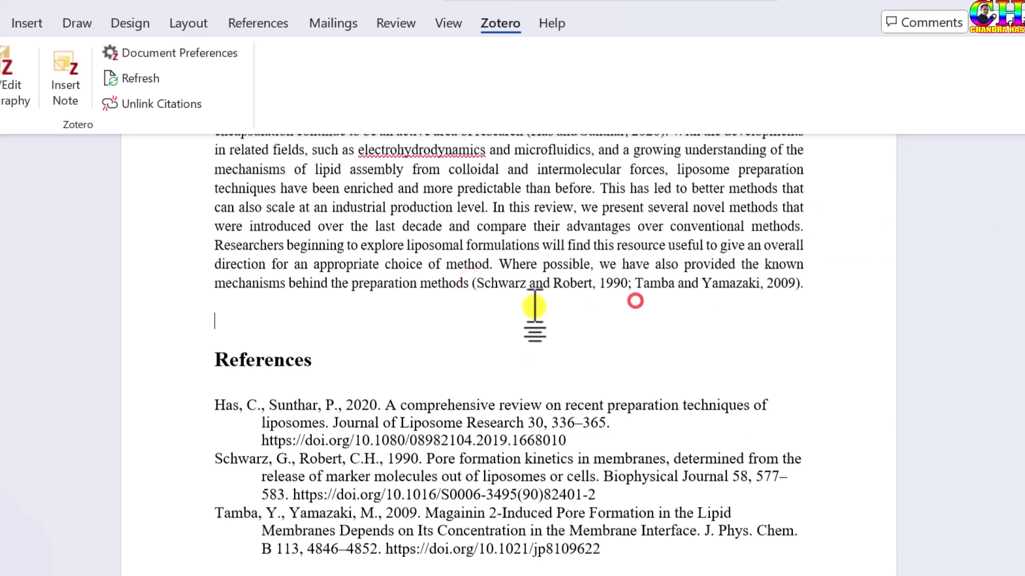
scroll(535, 307, "up", 1)
scroll(535, 307, "up", 1)
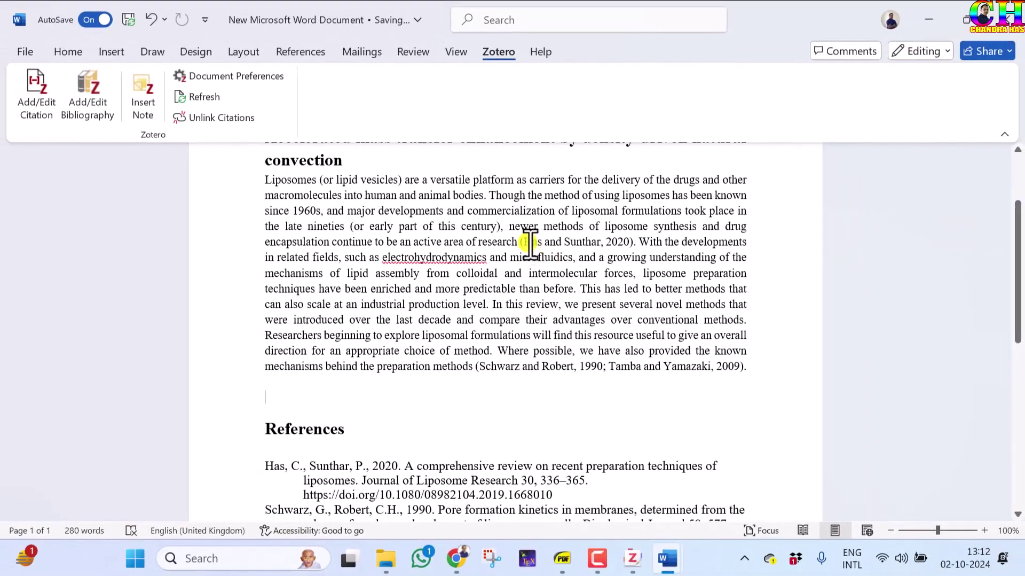
left_click_drag(526, 242, 635, 241)
left_click(602, 273)
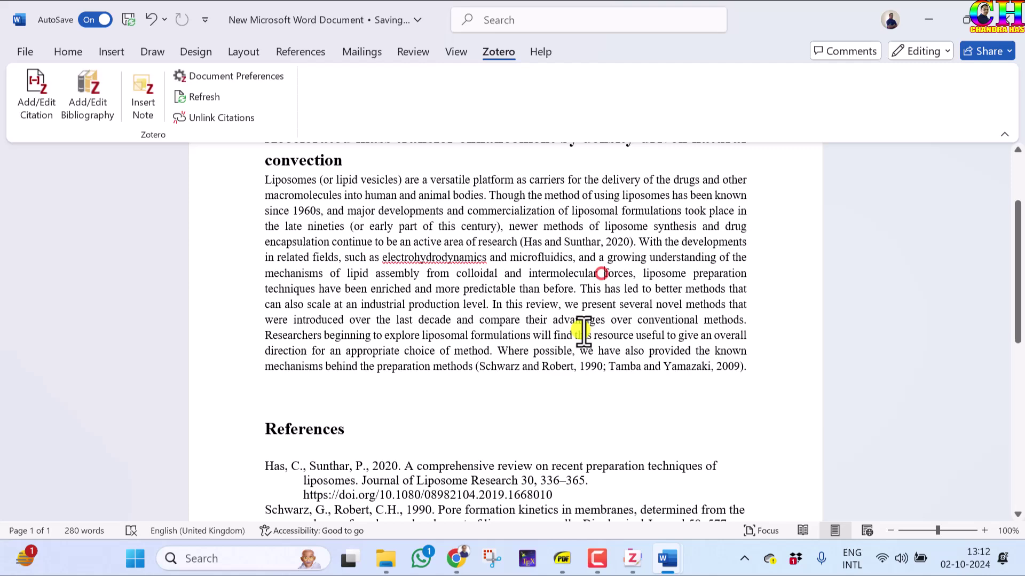
scroll(584, 331, "down", 2)
scroll(579, 330, "down", 1)
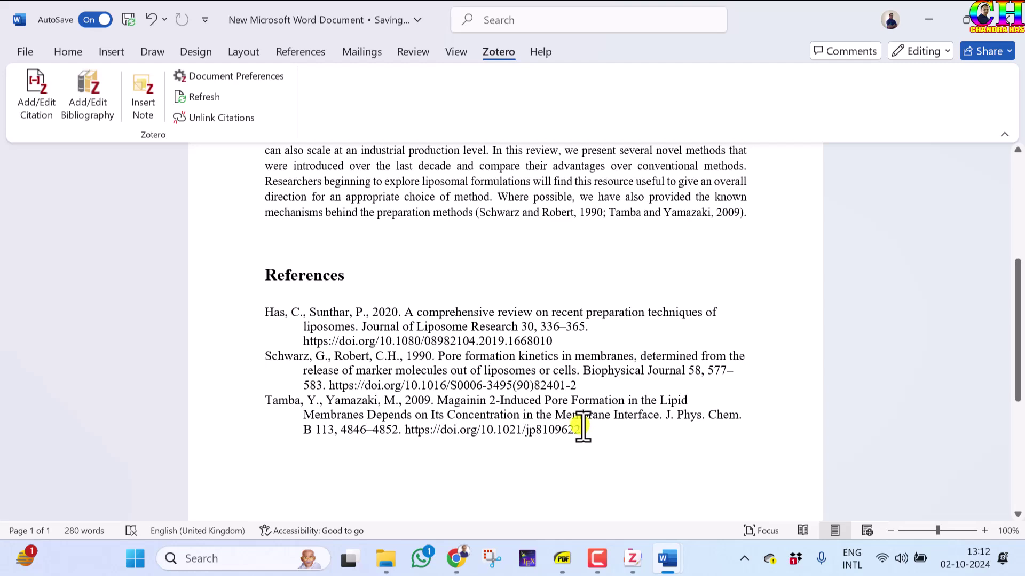
mouse_move(589, 429)
left_mouse_down()
mouse_move(320, 355)
mouse_move(304, 316)
left_mouse_up()
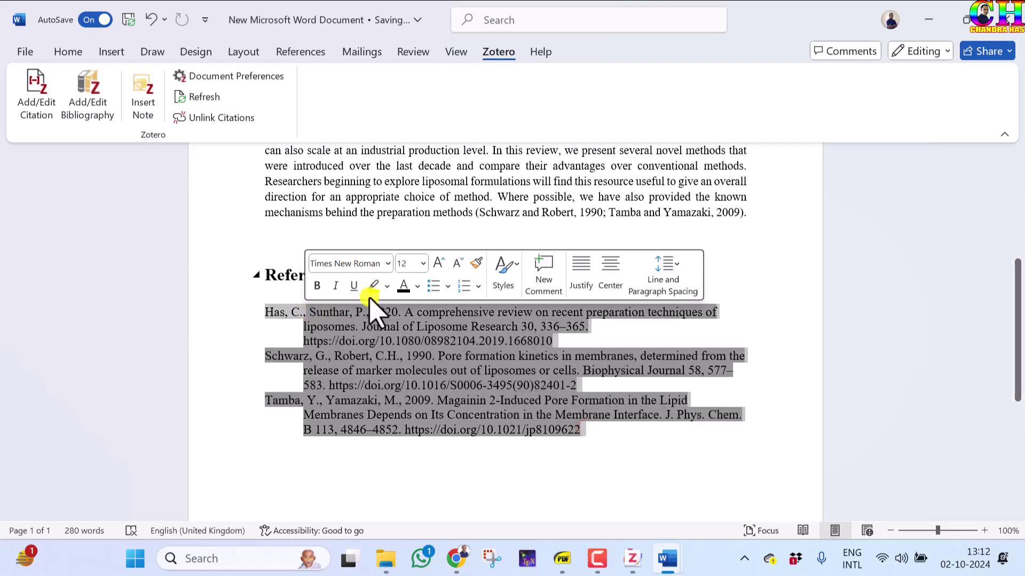